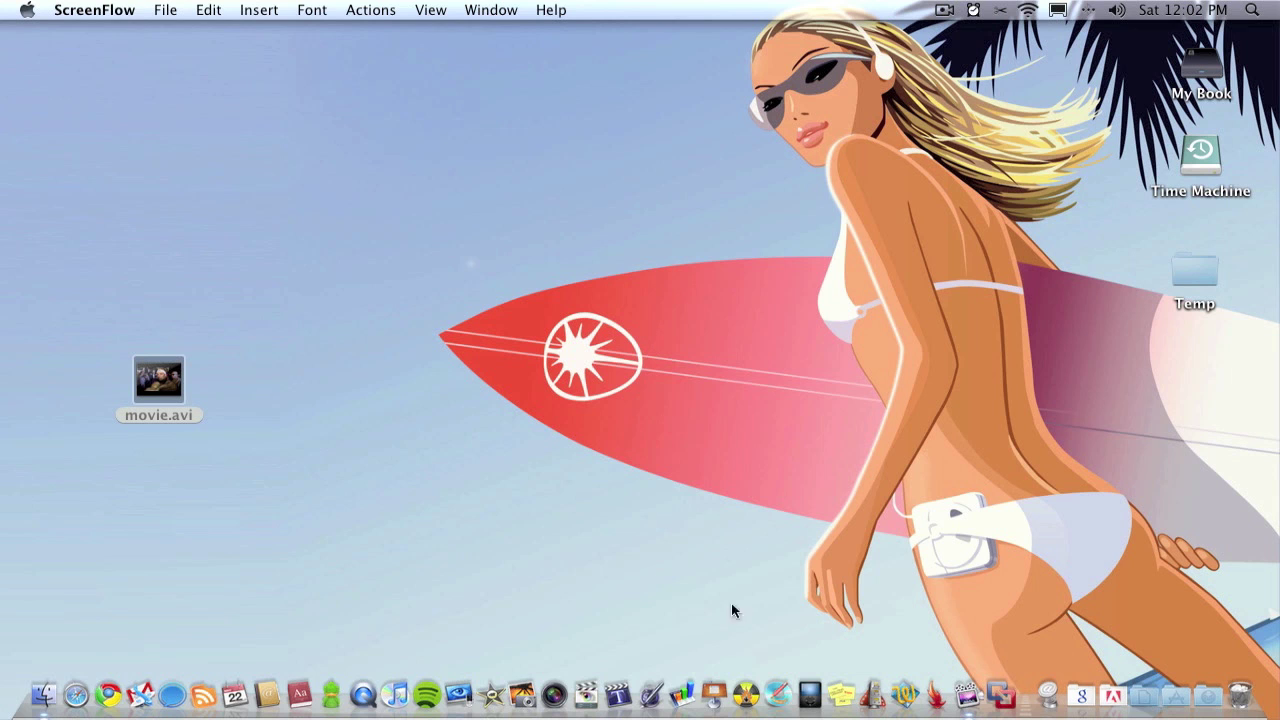
Launch Aimersoft DVD Creator, start a new project, and add movie.avi from the desktop
click(773, 600)
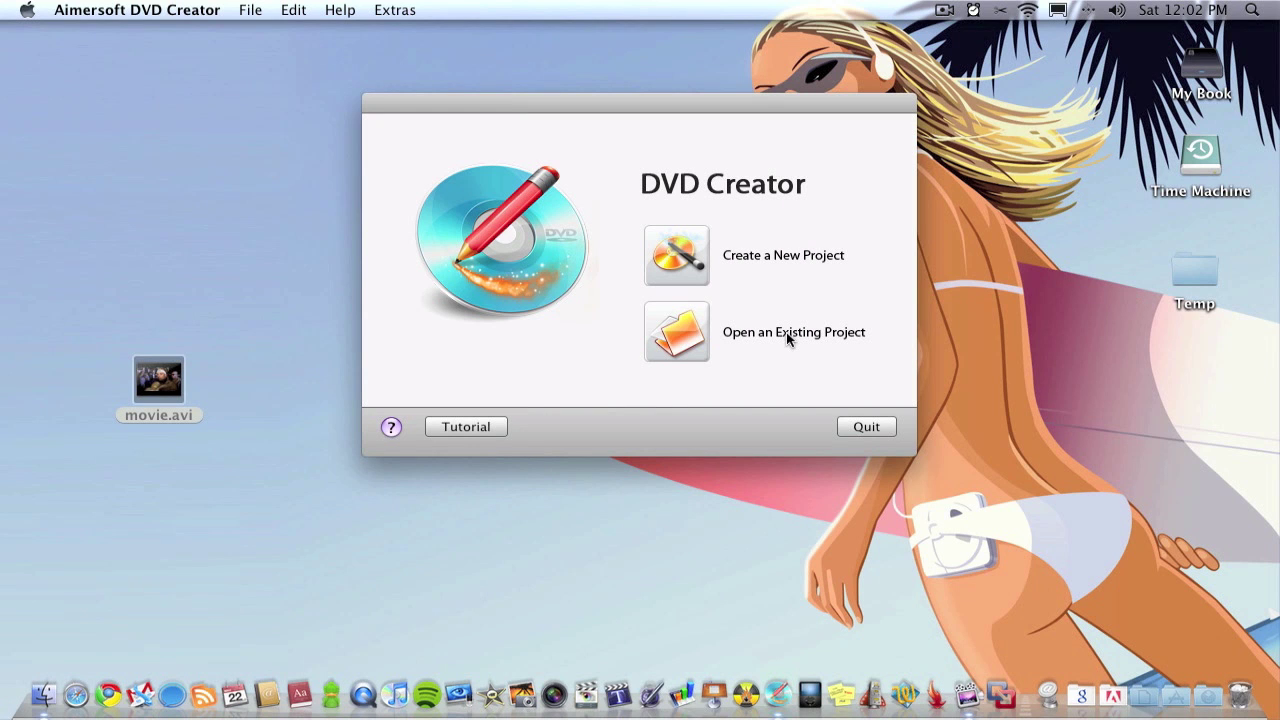
click(694, 274)
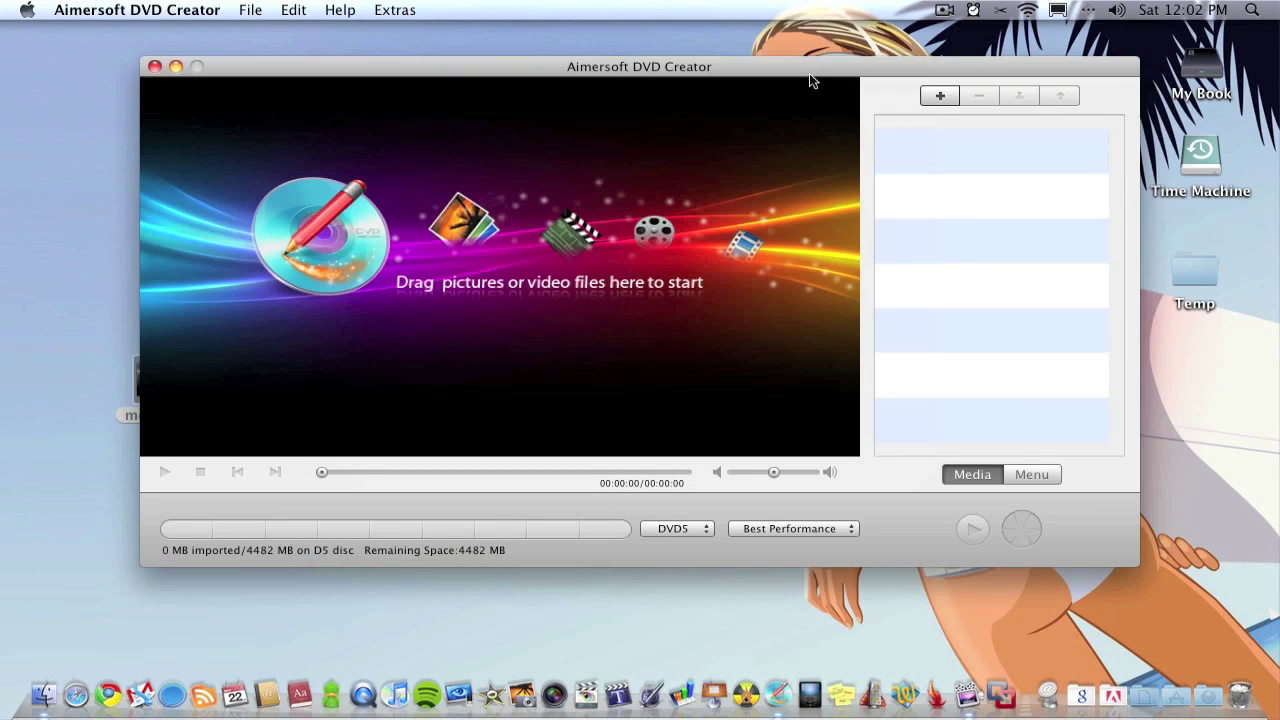
drag(734, 62, 777, 27)
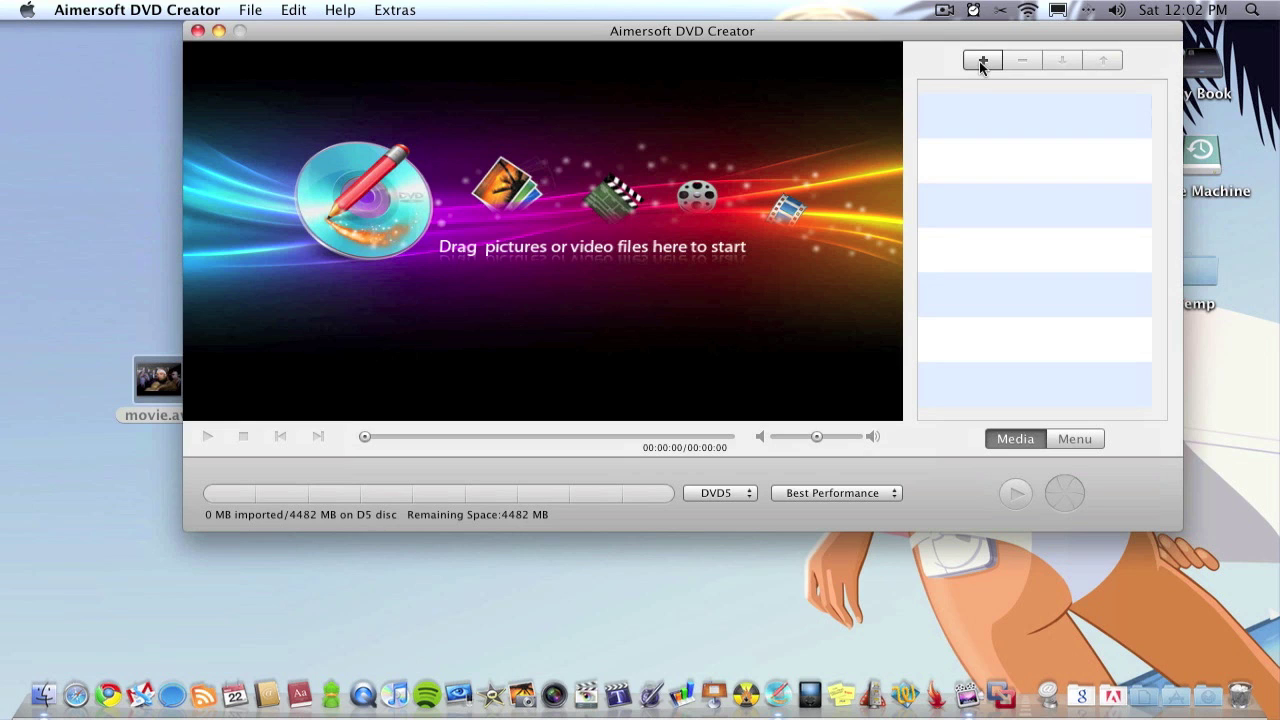
drag(156, 392, 999, 163)
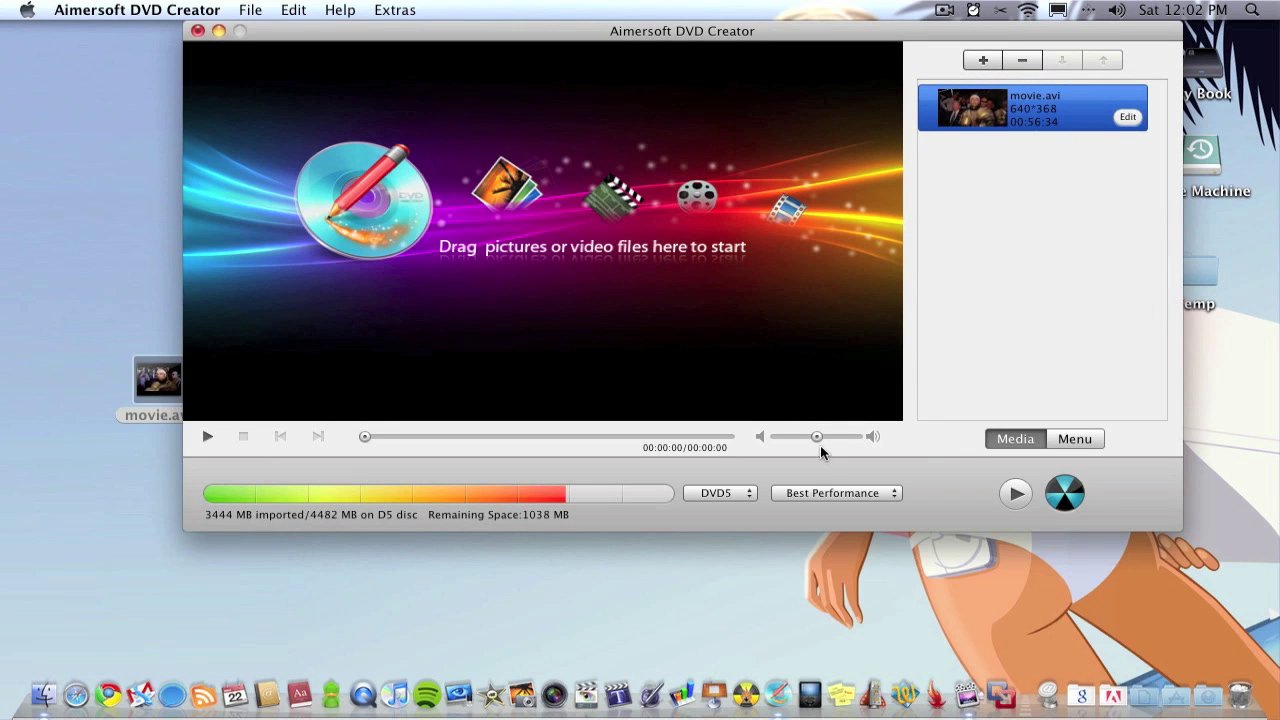
click(820, 492)
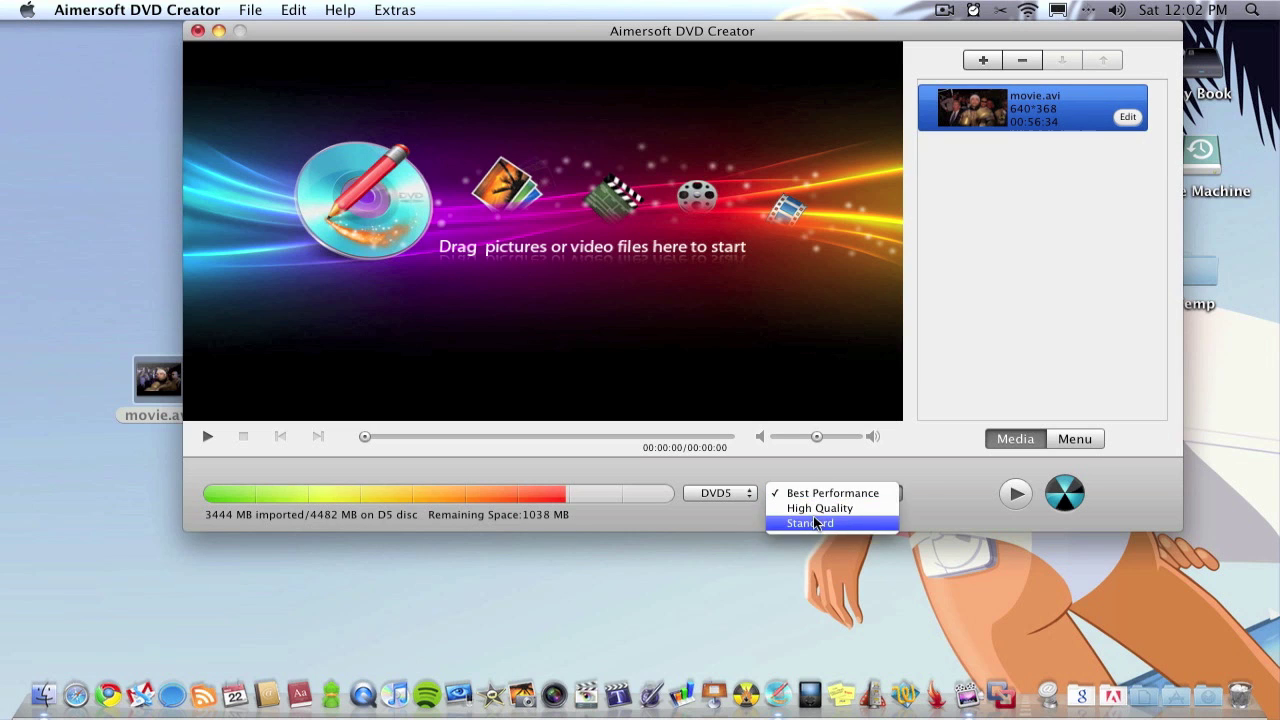
click(816, 523)
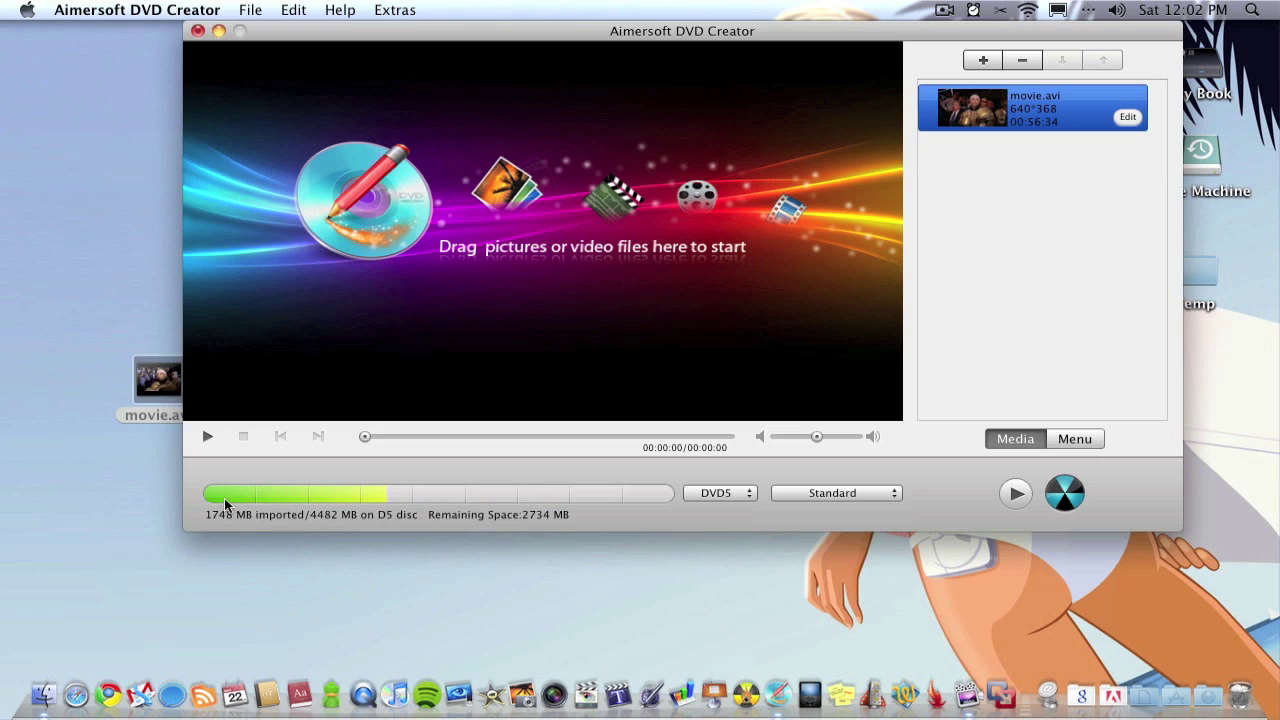
click(842, 491)
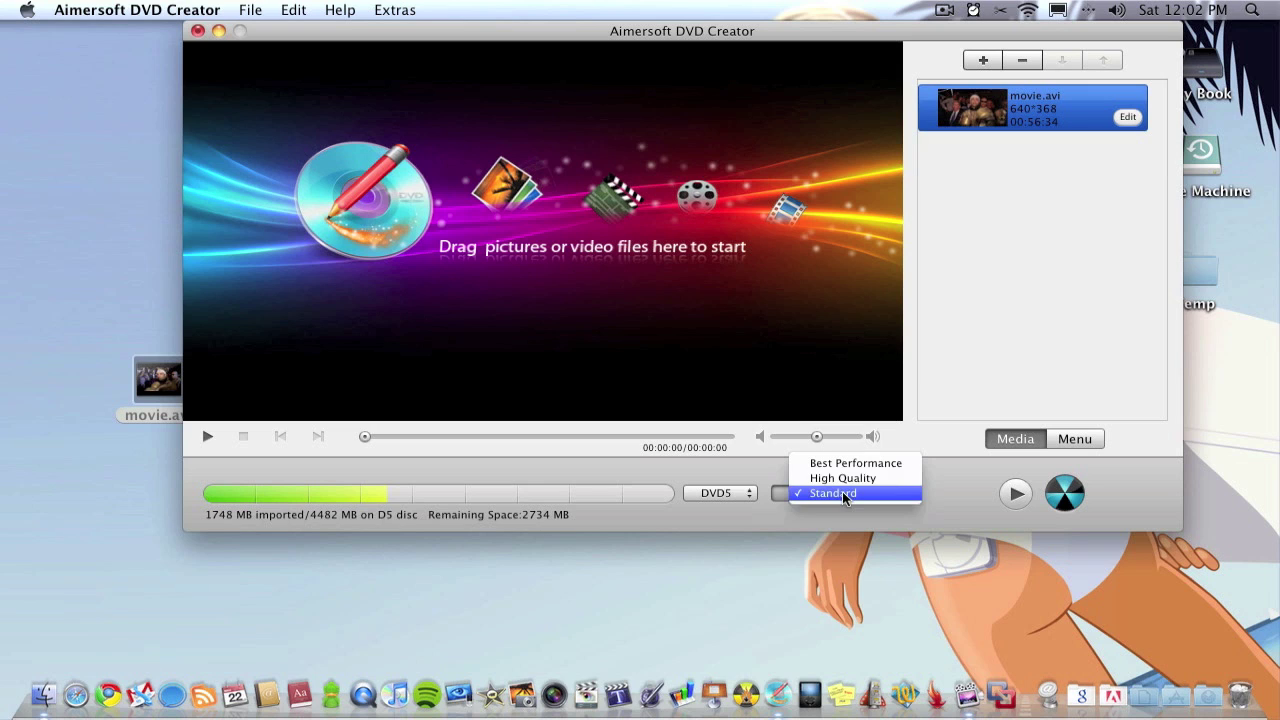
click(843, 474)
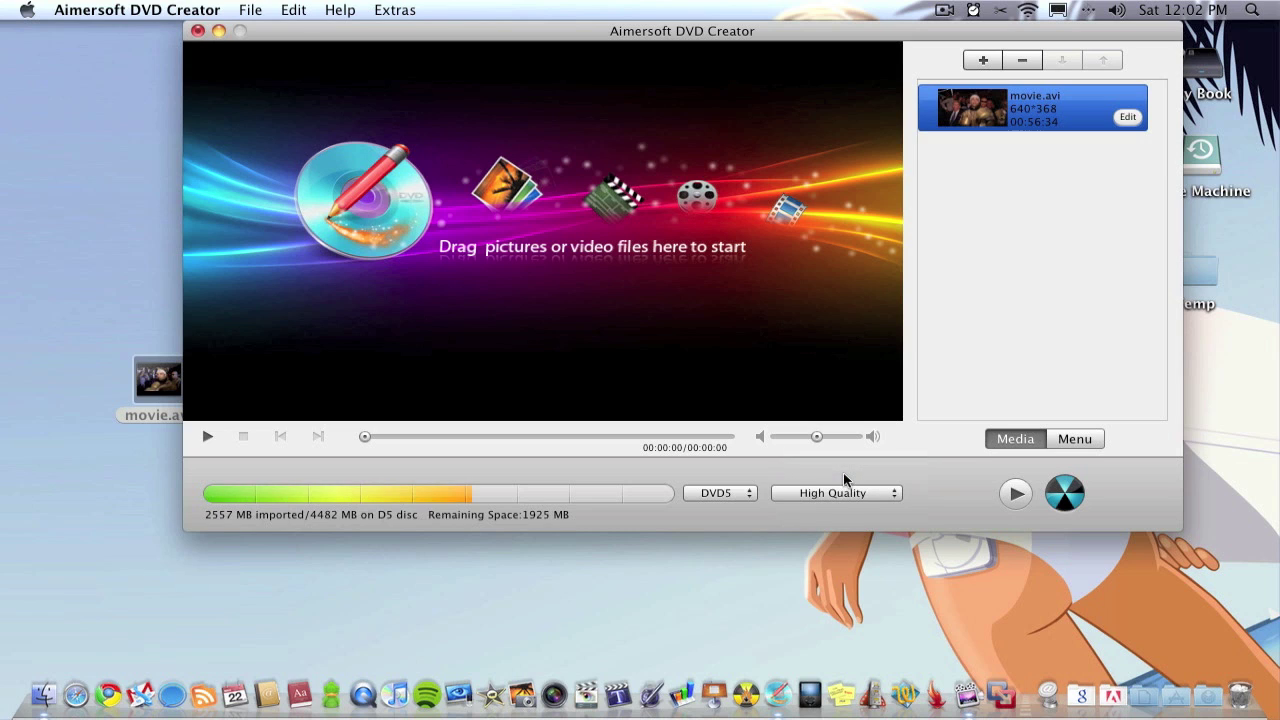
click(842, 495)
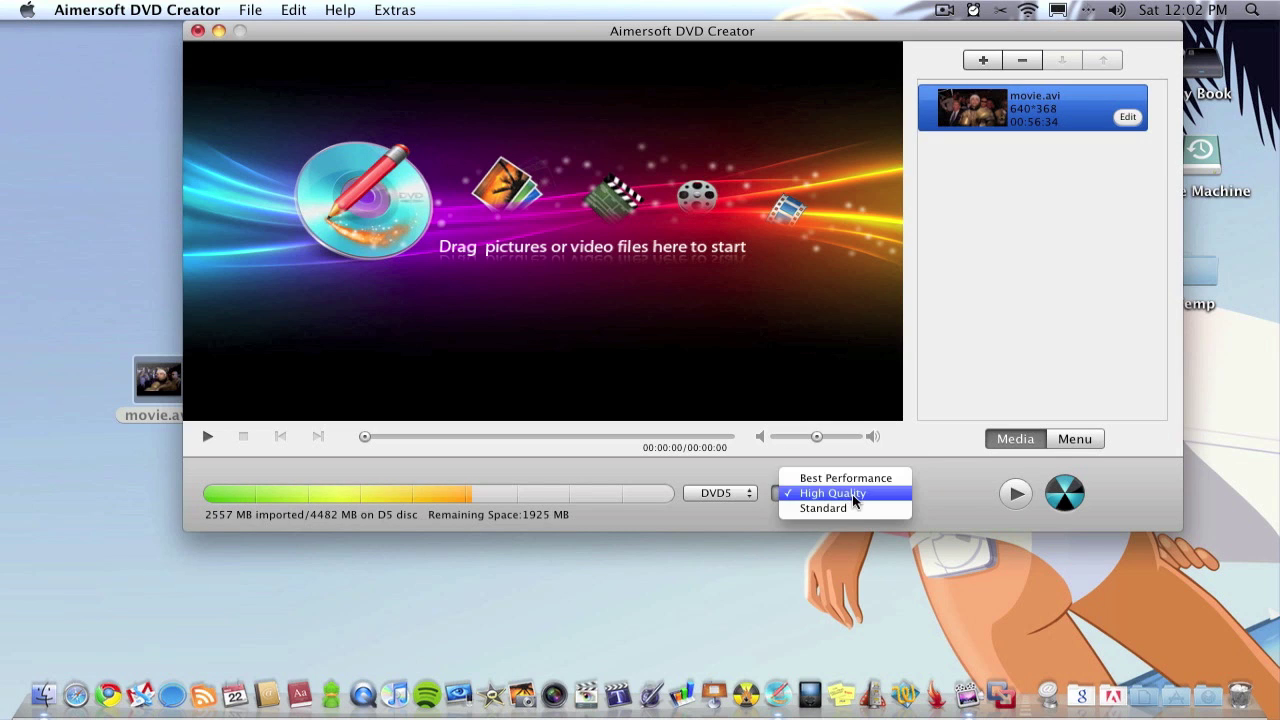
click(854, 479)
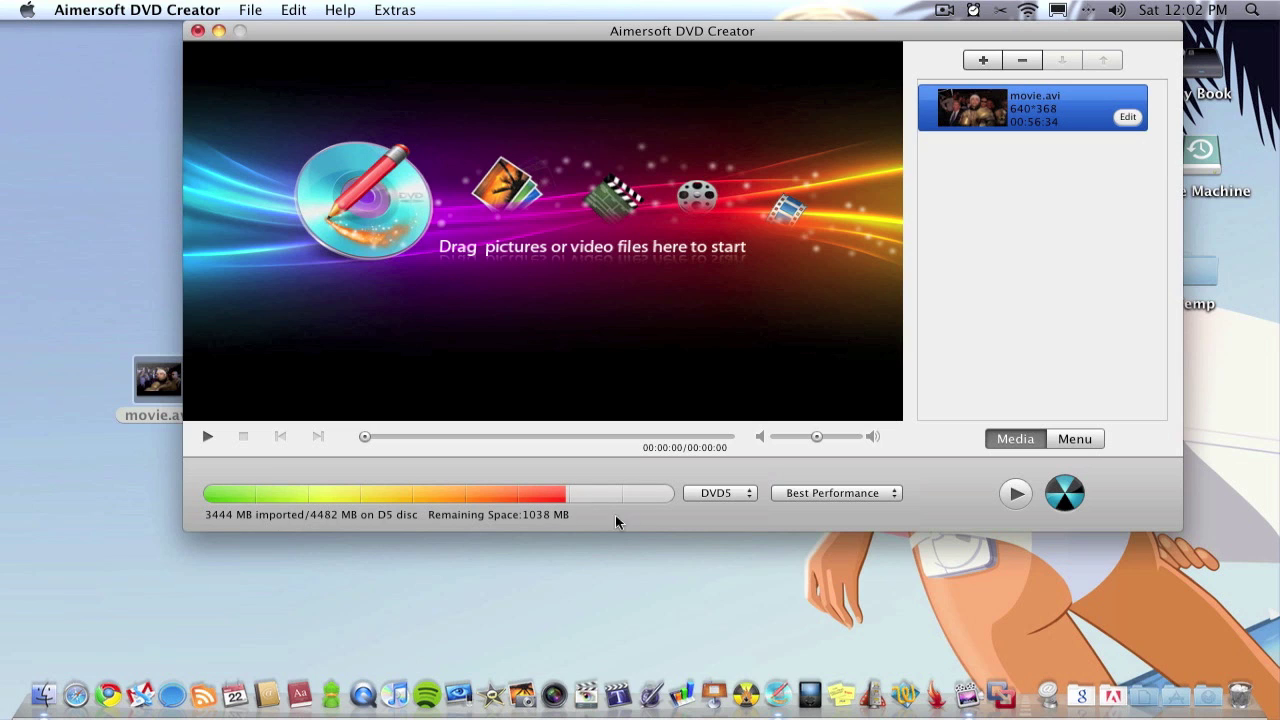
click(723, 495)
click(724, 509)
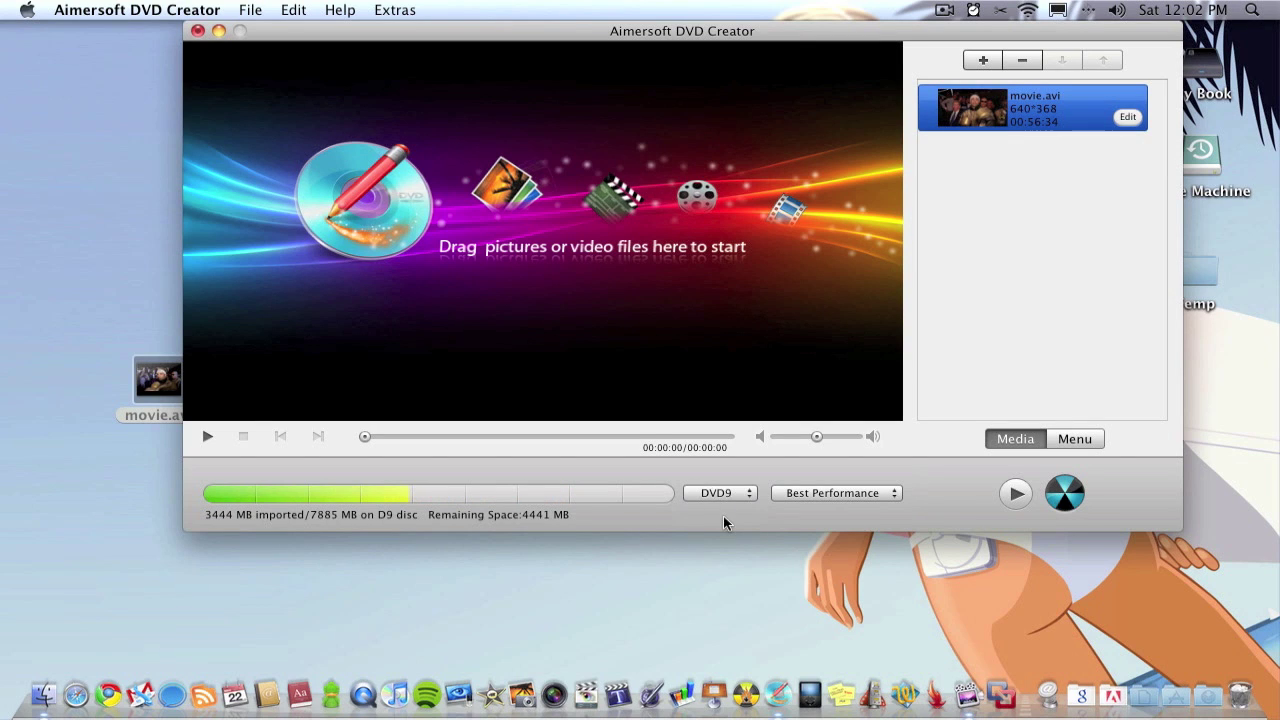
click(731, 495)
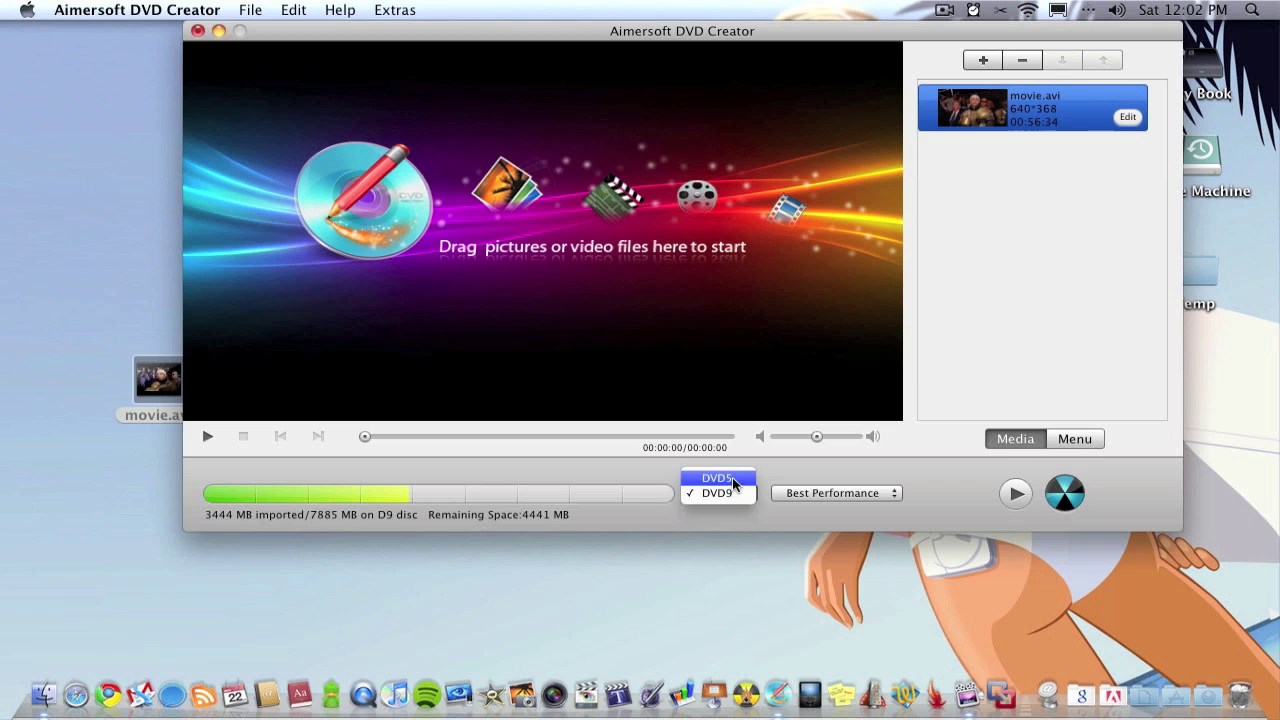
click(733, 483)
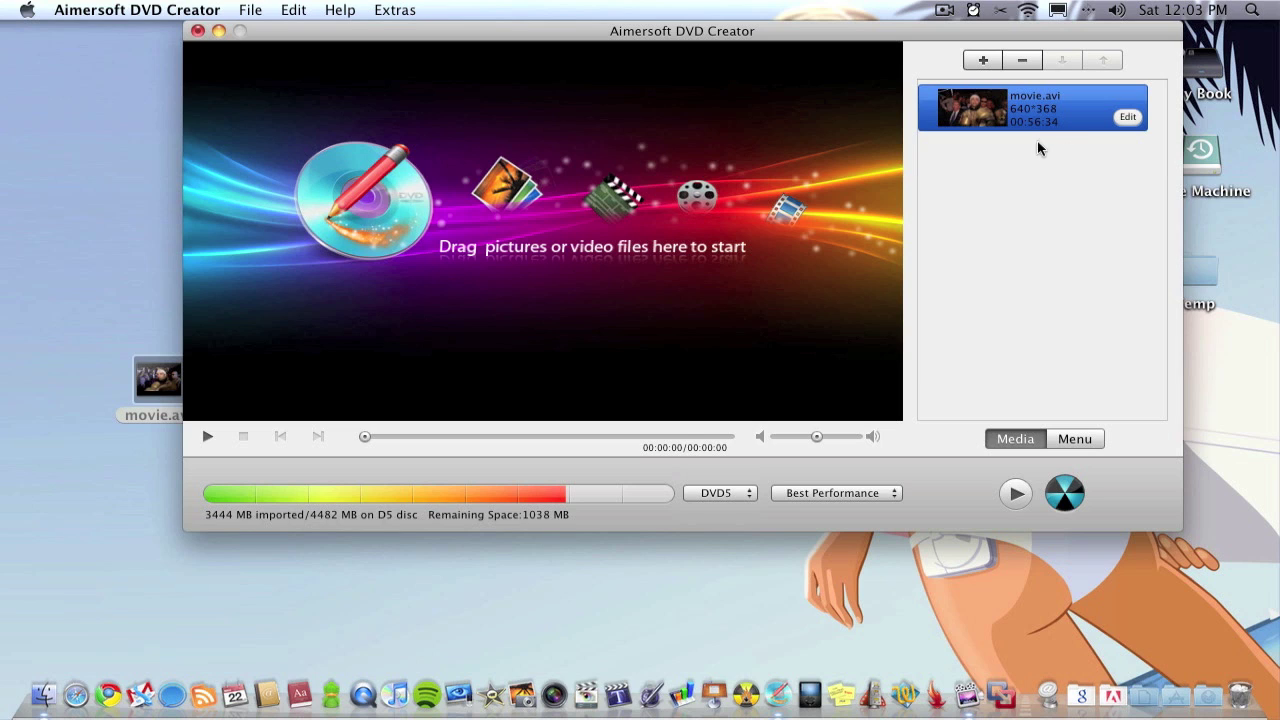
In the menu designer, try the house-and-field, blue four-box flower and hot-air balloon templates
click(1075, 438)
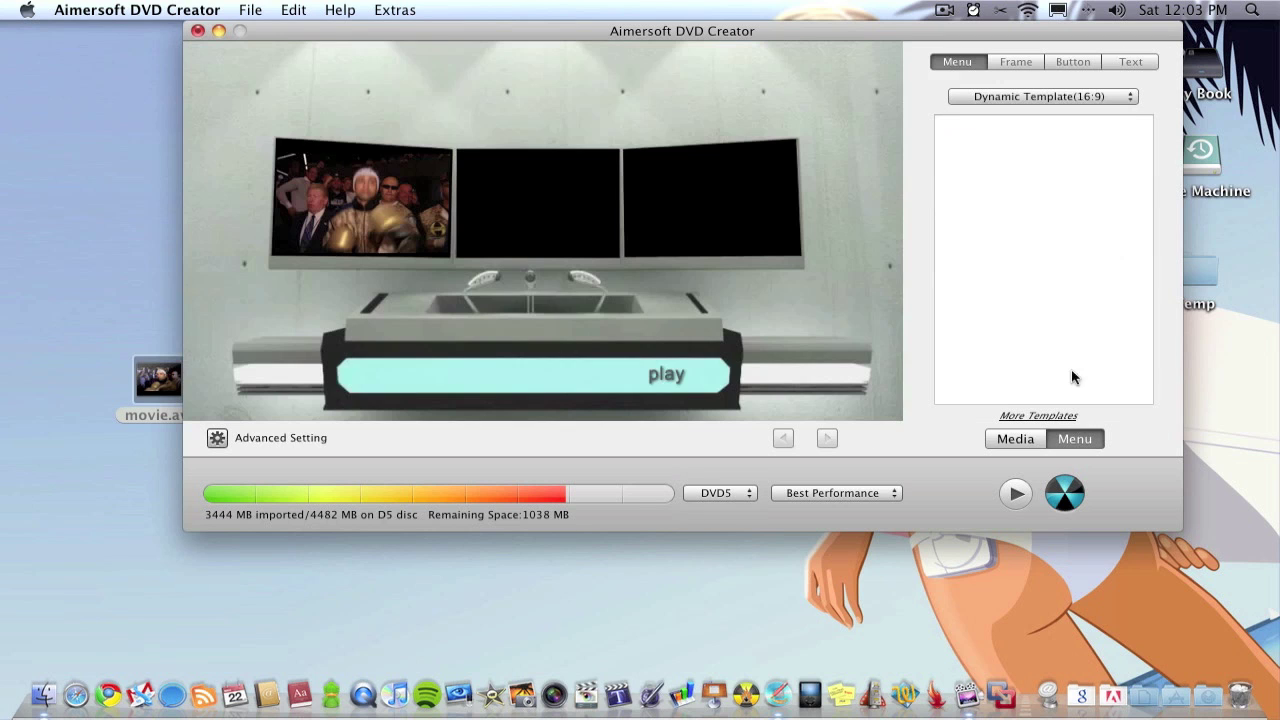
click(996, 97)
click(1010, 288)
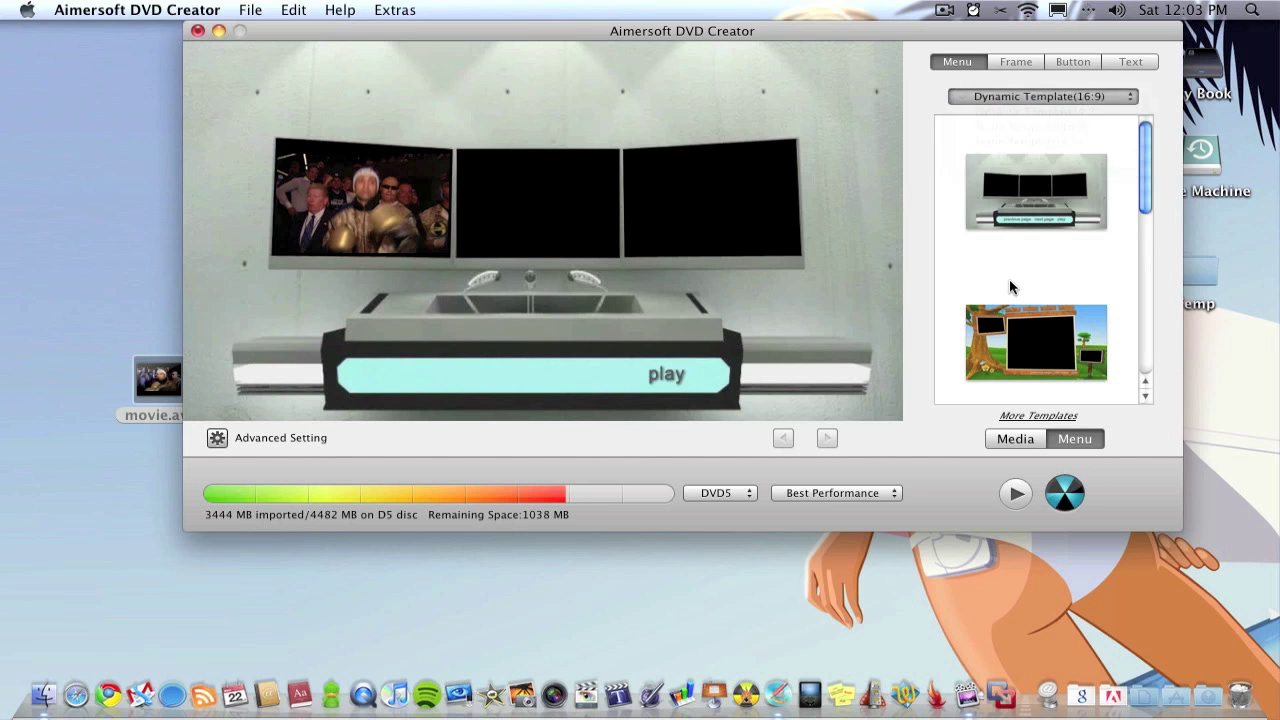
scroll(1010, 288, down, 2)
scroll(1010, 288, down, 1)
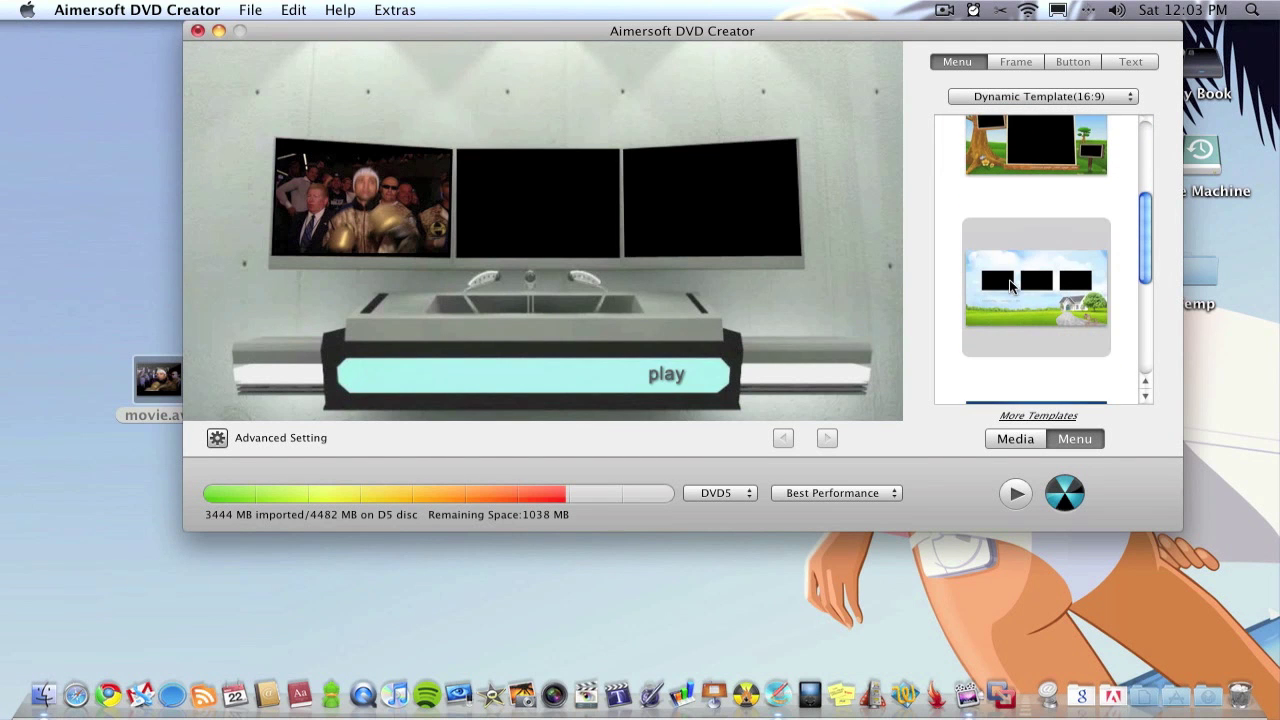
click(1011, 283)
scroll(1010, 285, down, 4)
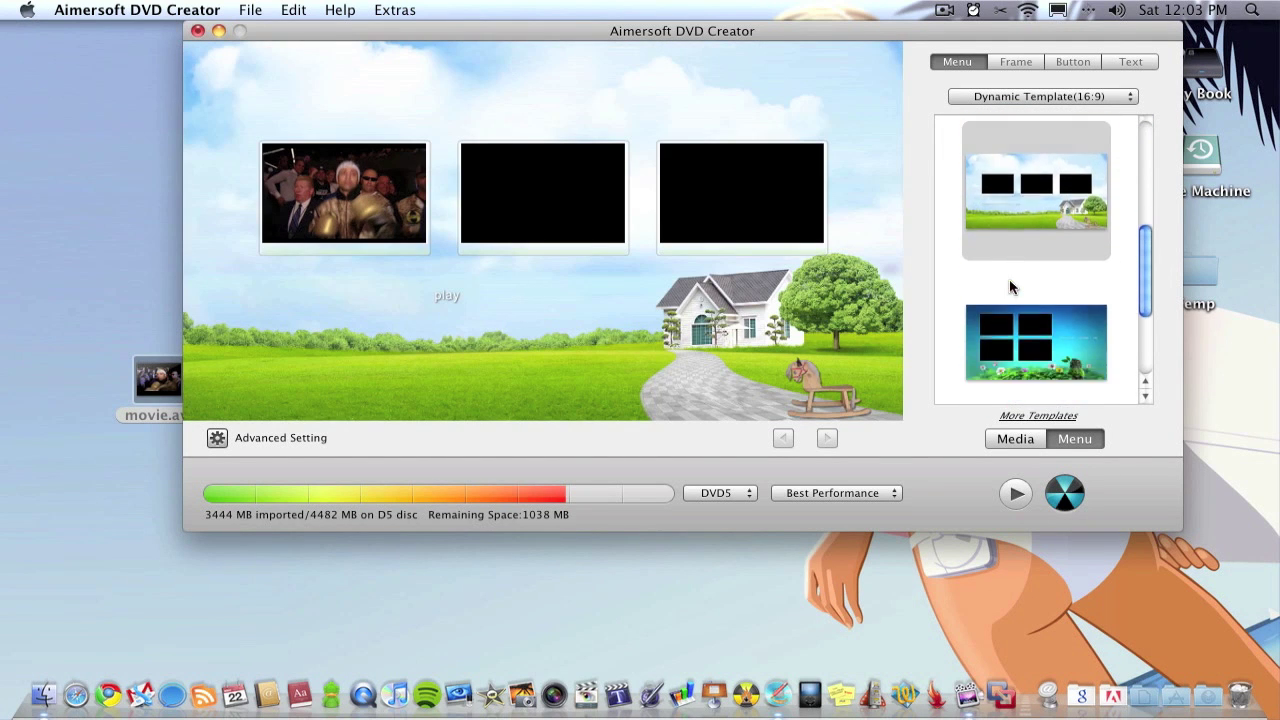
click(1014, 261)
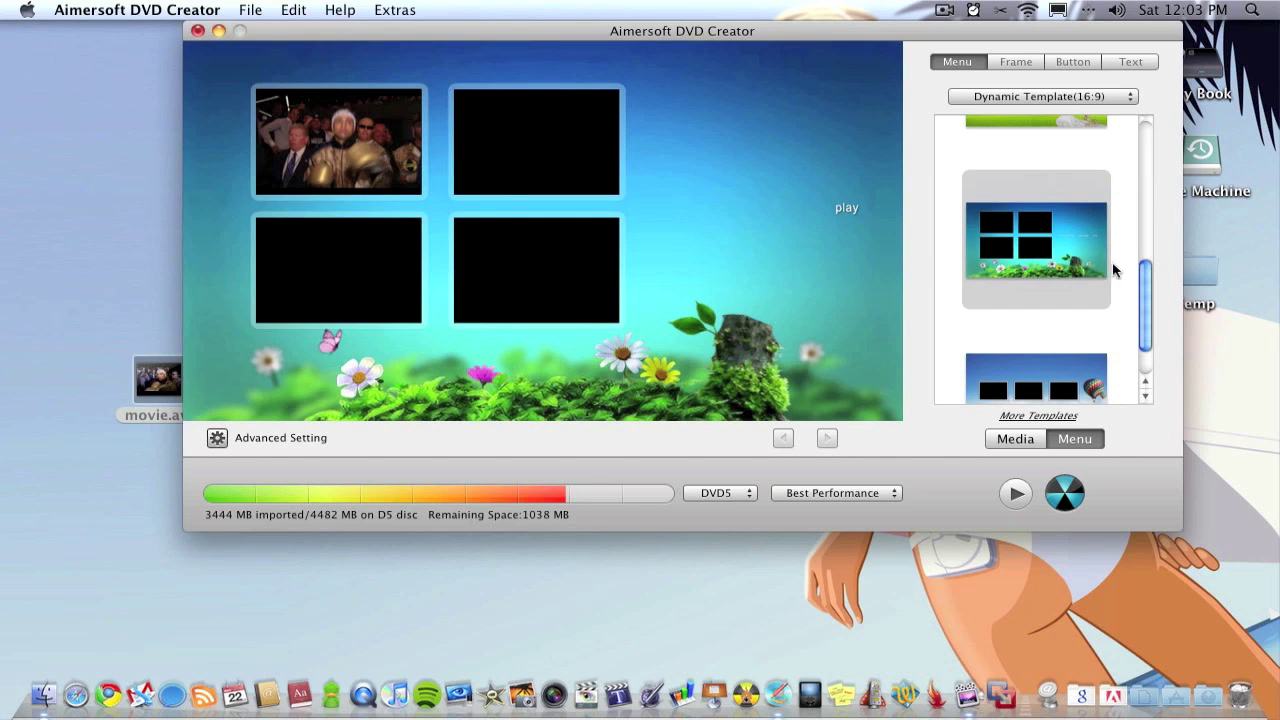
scroll(1105, 265, down, 1)
click(1074, 310)
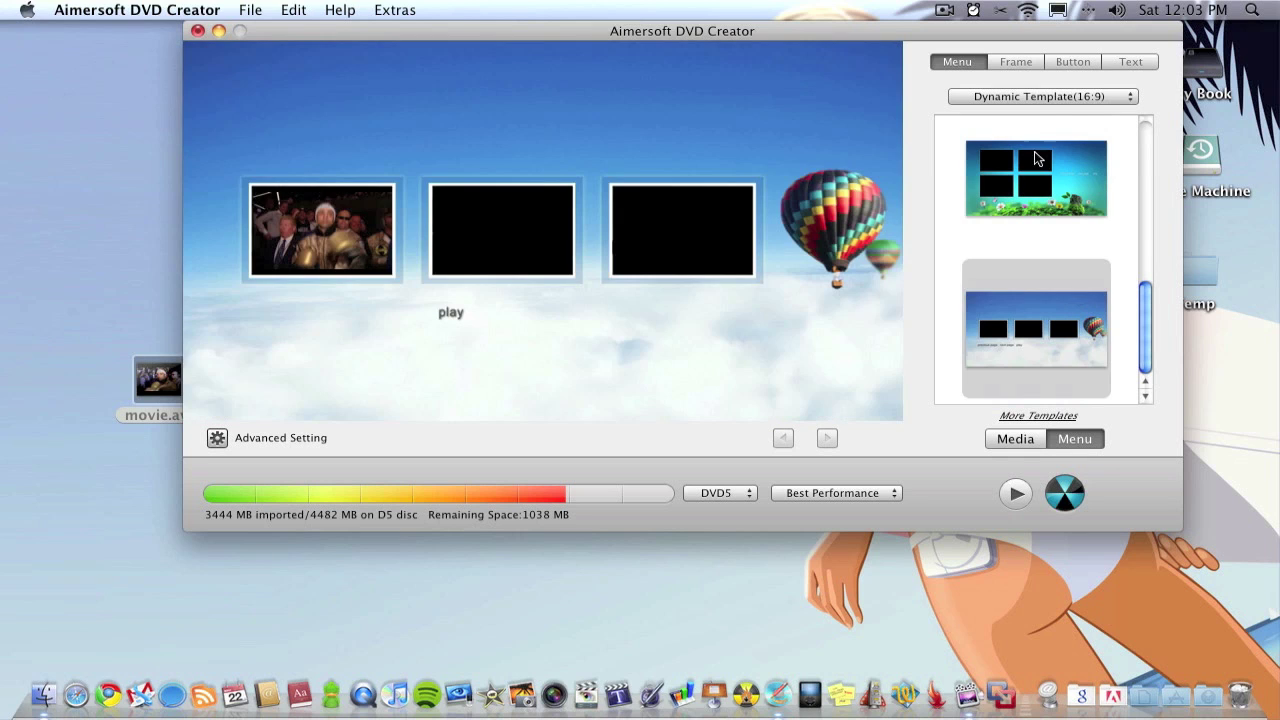
Browse the Static 4:3 and 16:9 template types, then set the disc to No Menu
click(1046, 98)
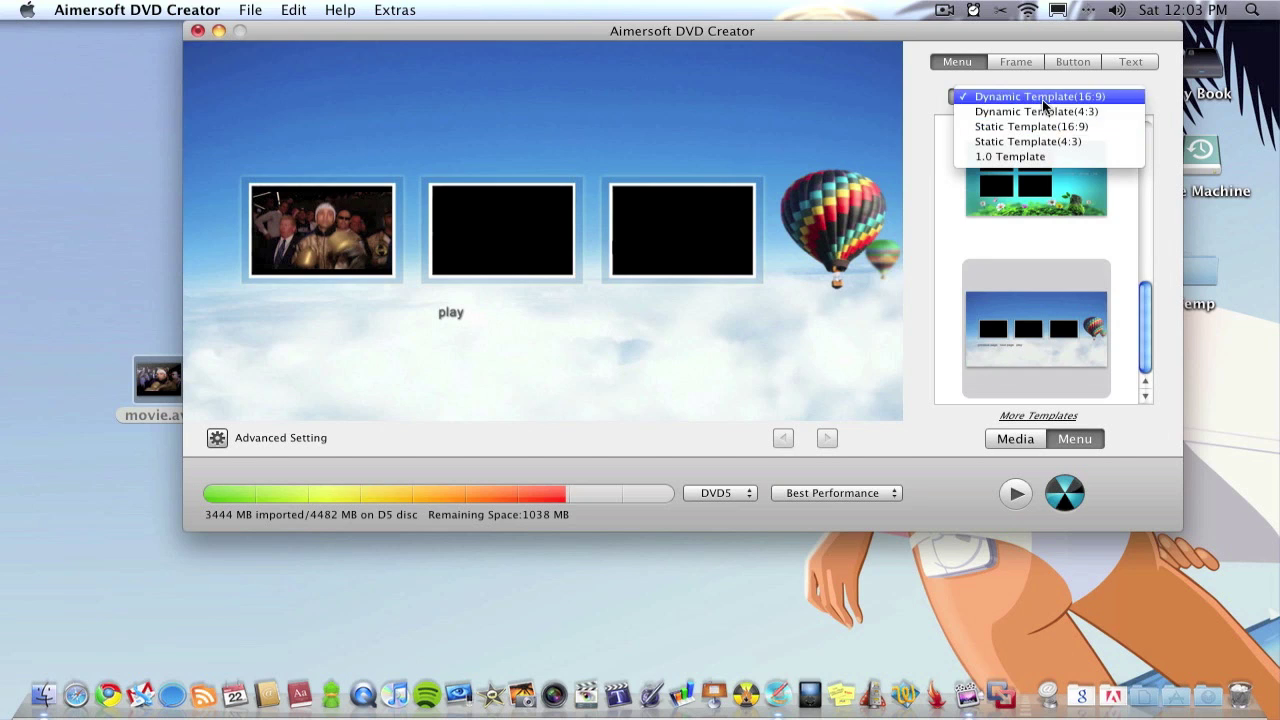
click(1039, 141)
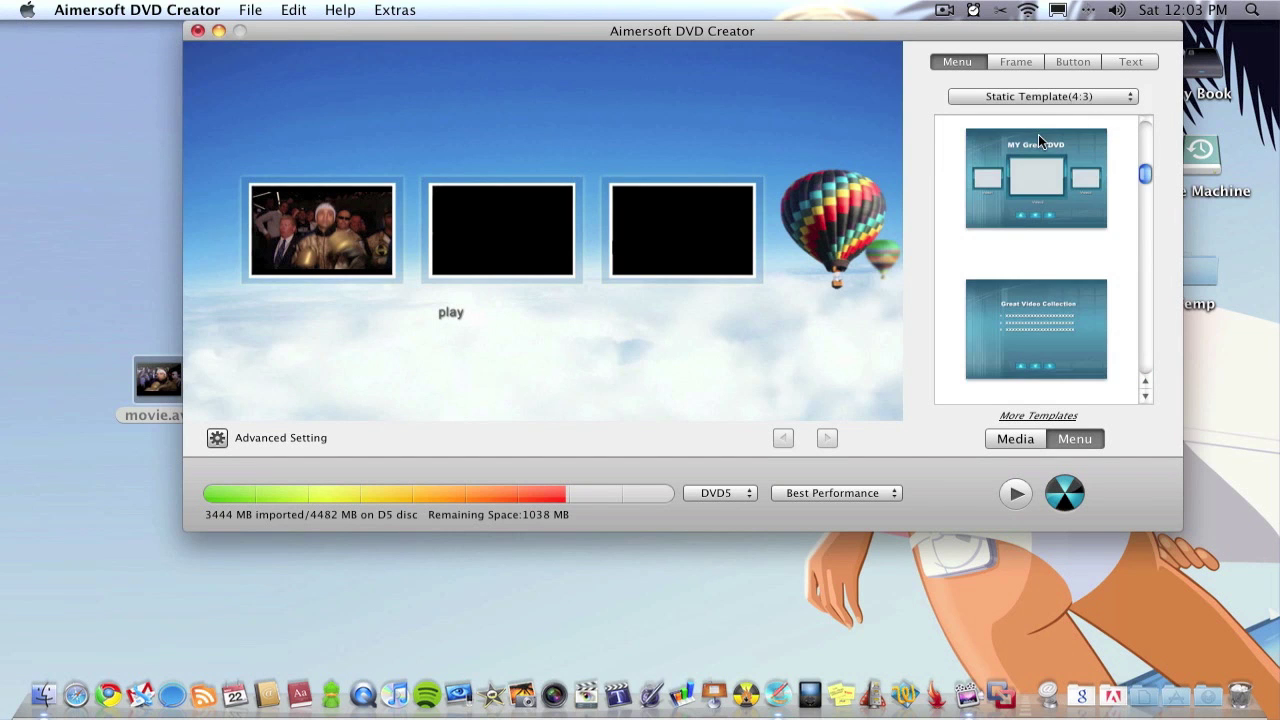
click(1047, 97)
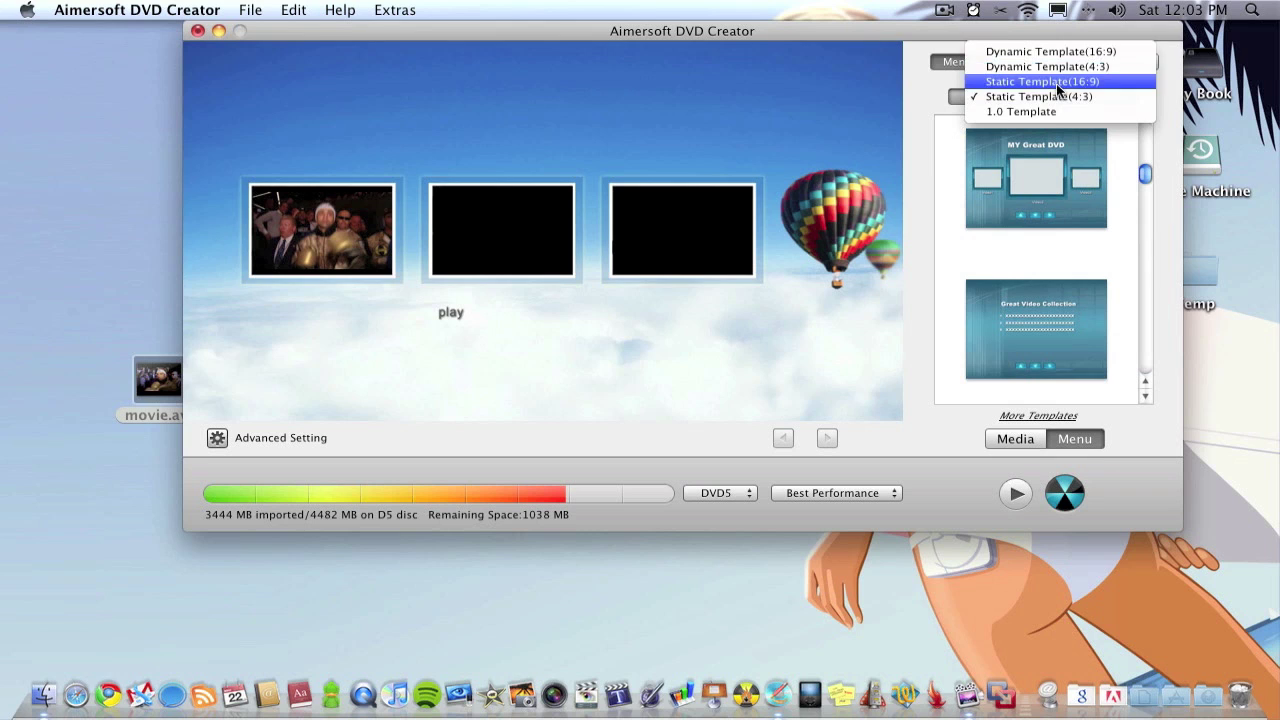
click(1056, 85)
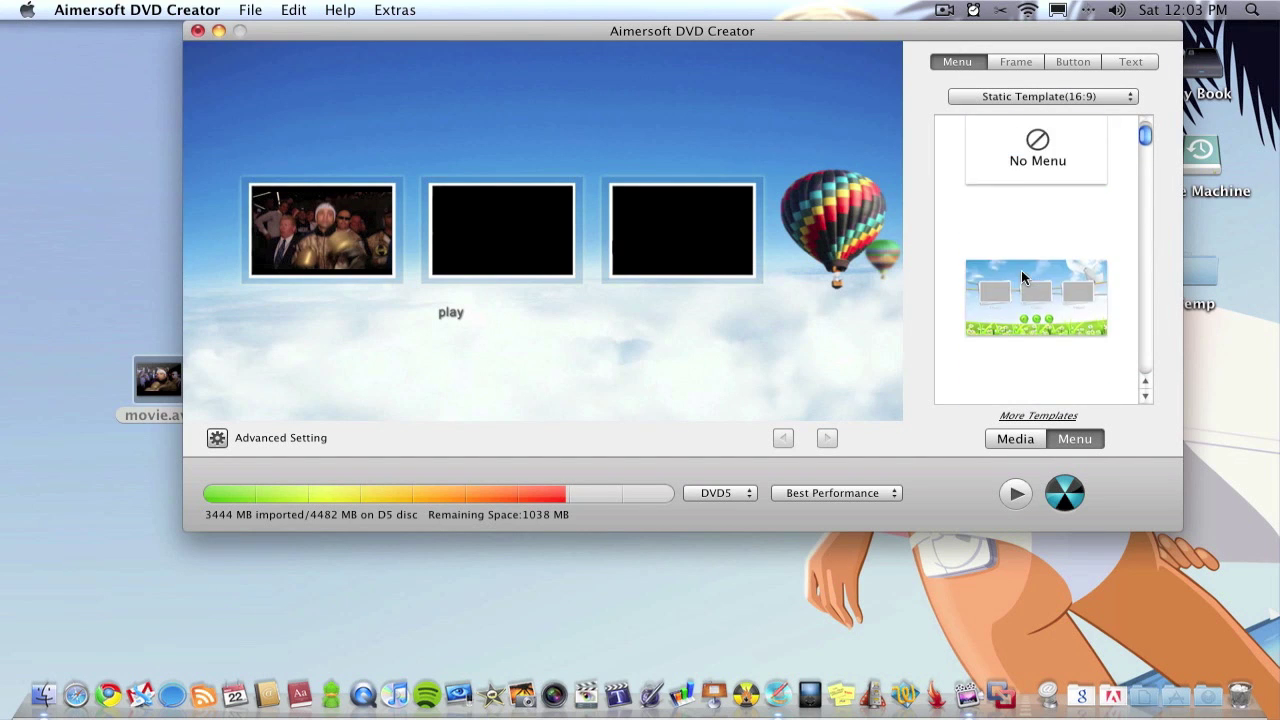
click(1037, 226)
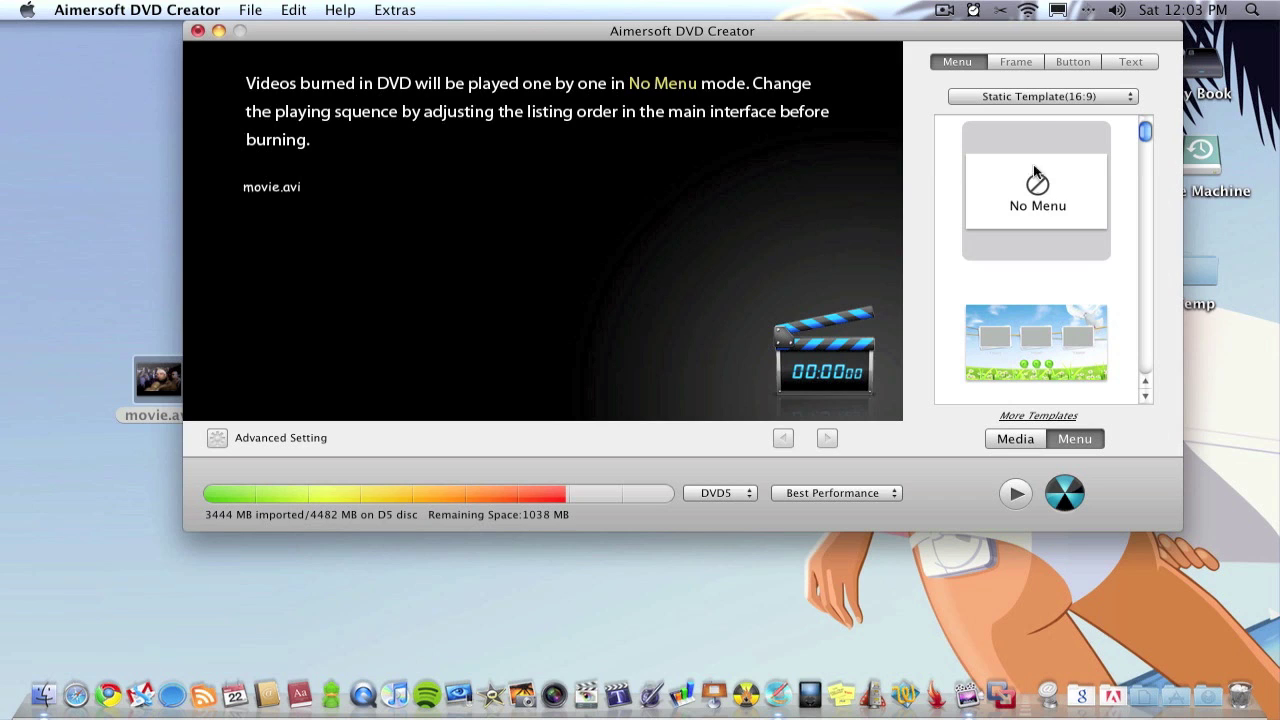
click(1037, 95)
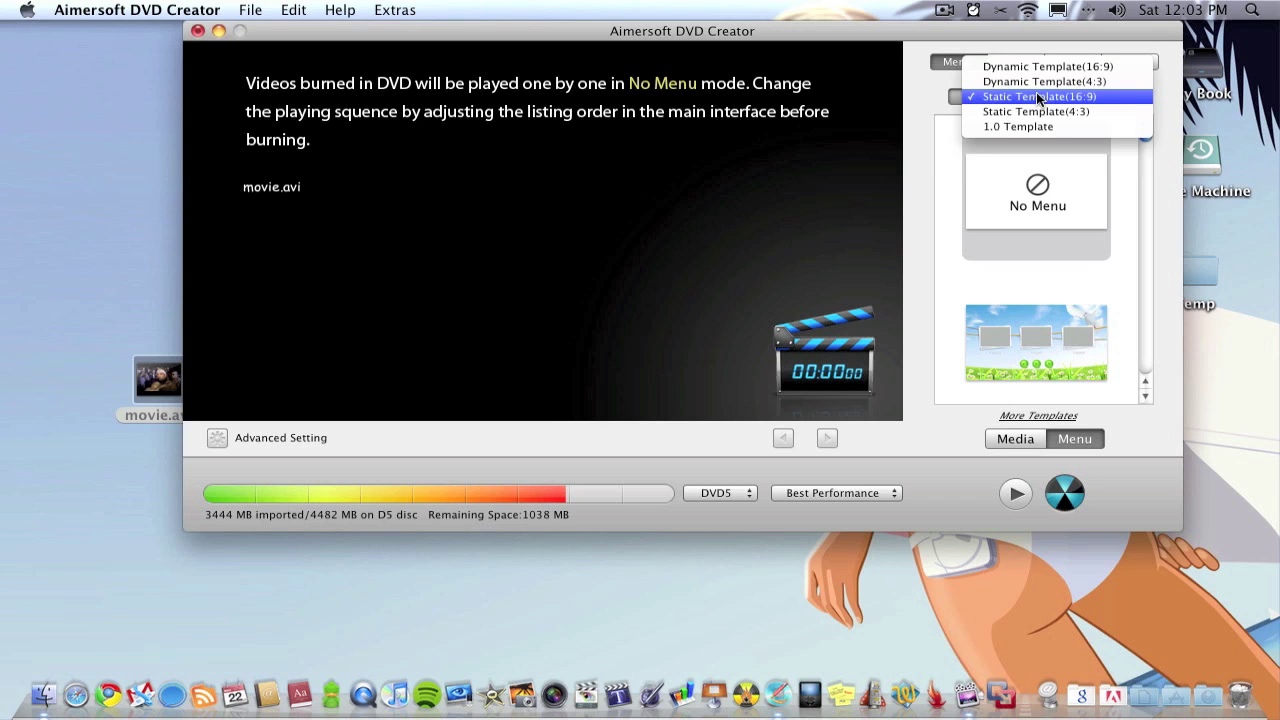
click(1037, 96)
click(1037, 190)
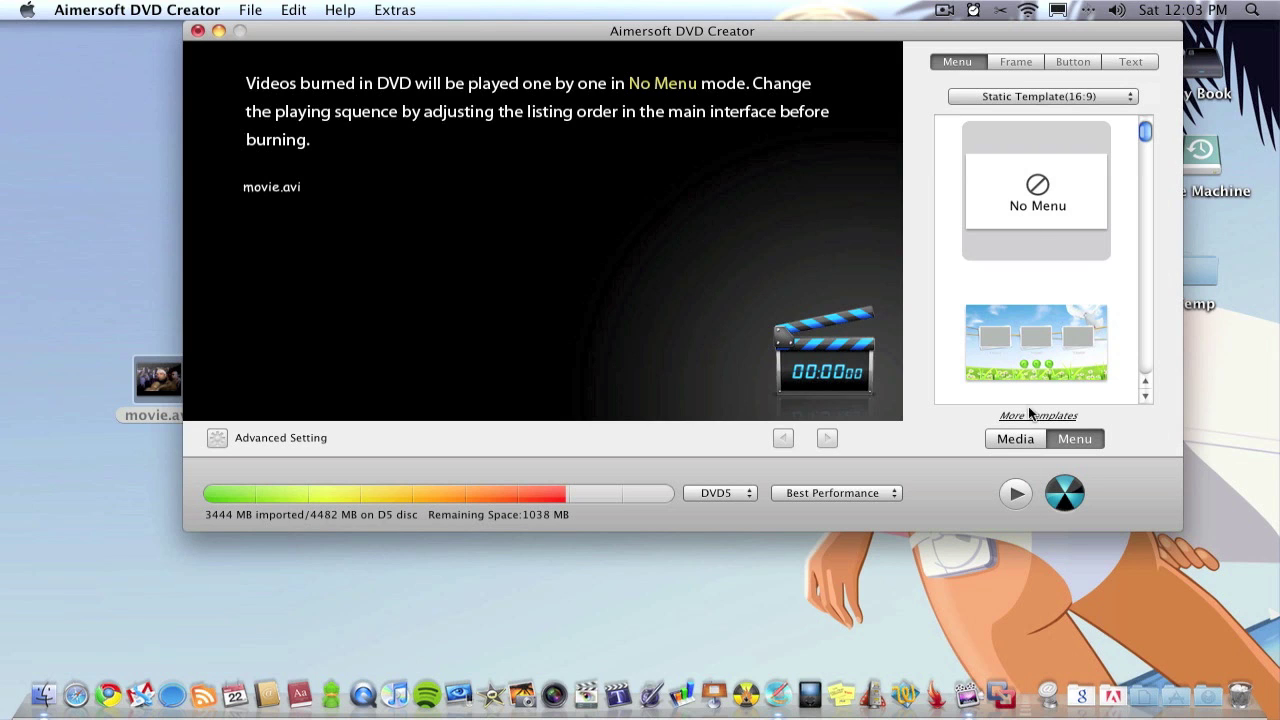
click(1018, 440)
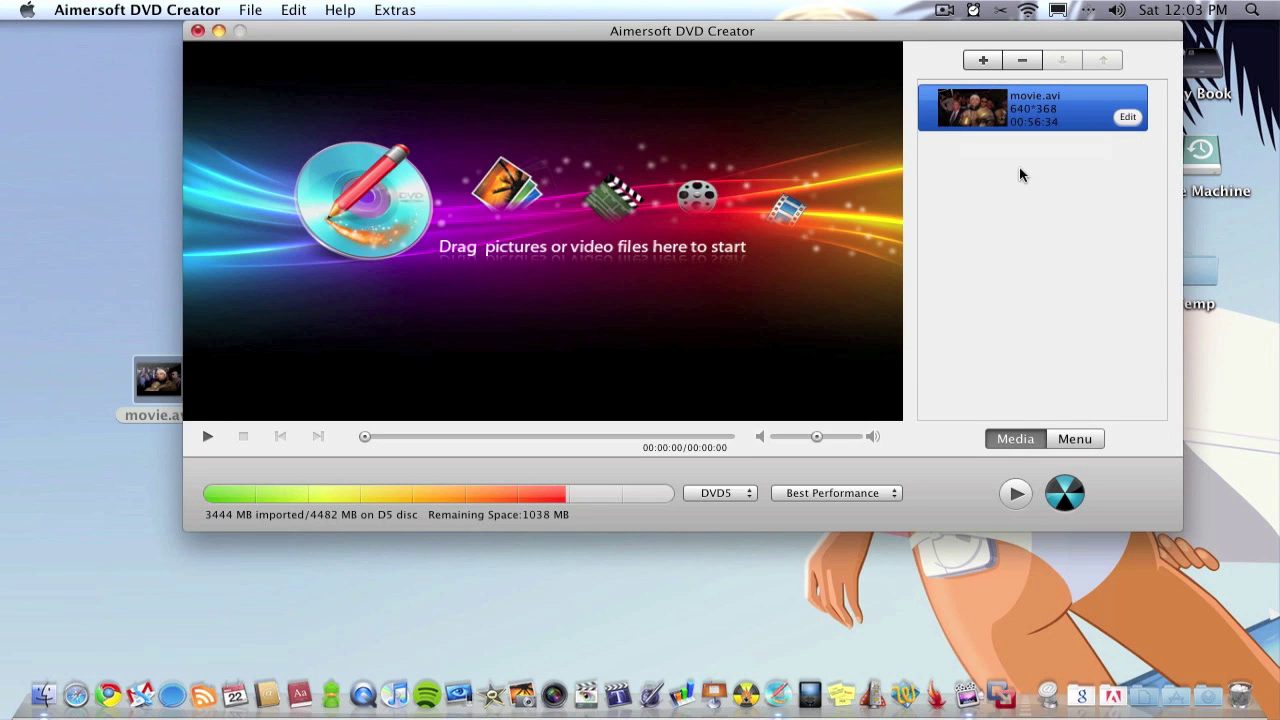
Open movie.avi in the Video Edit window, mute the sound and pause the preview
click(1127, 116)
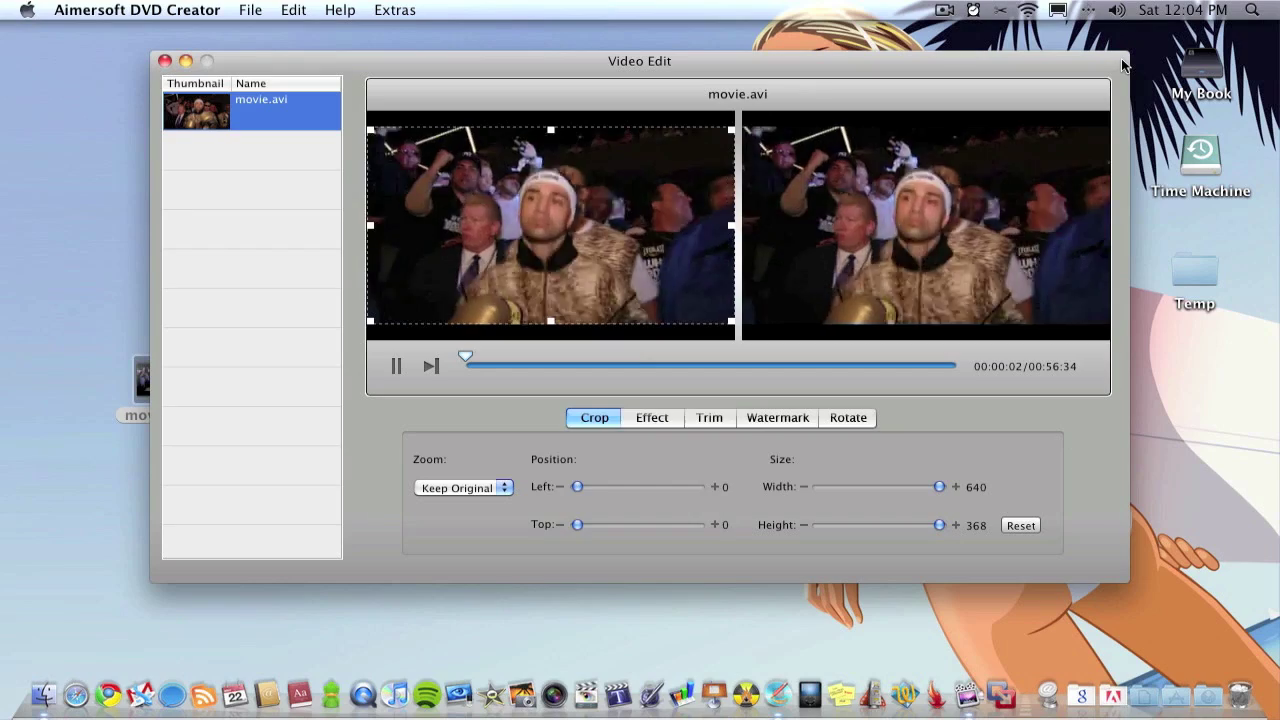
key(XF86AudioMute)
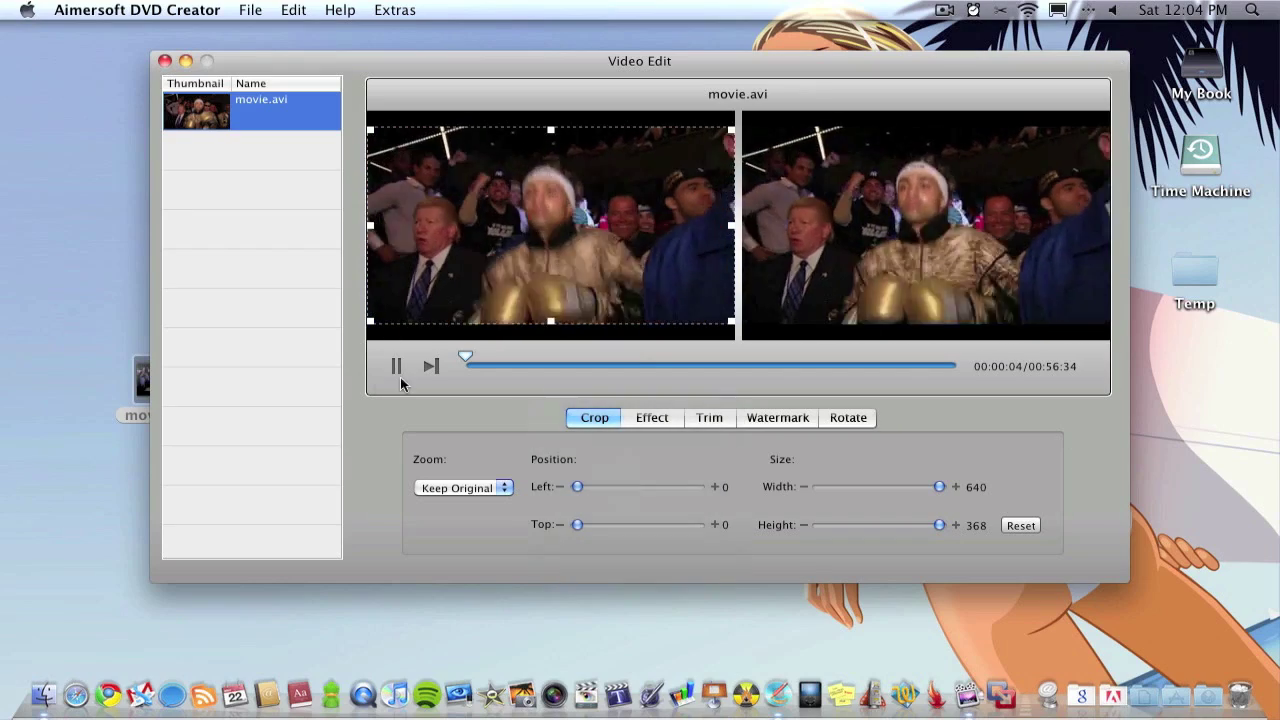
click(397, 365)
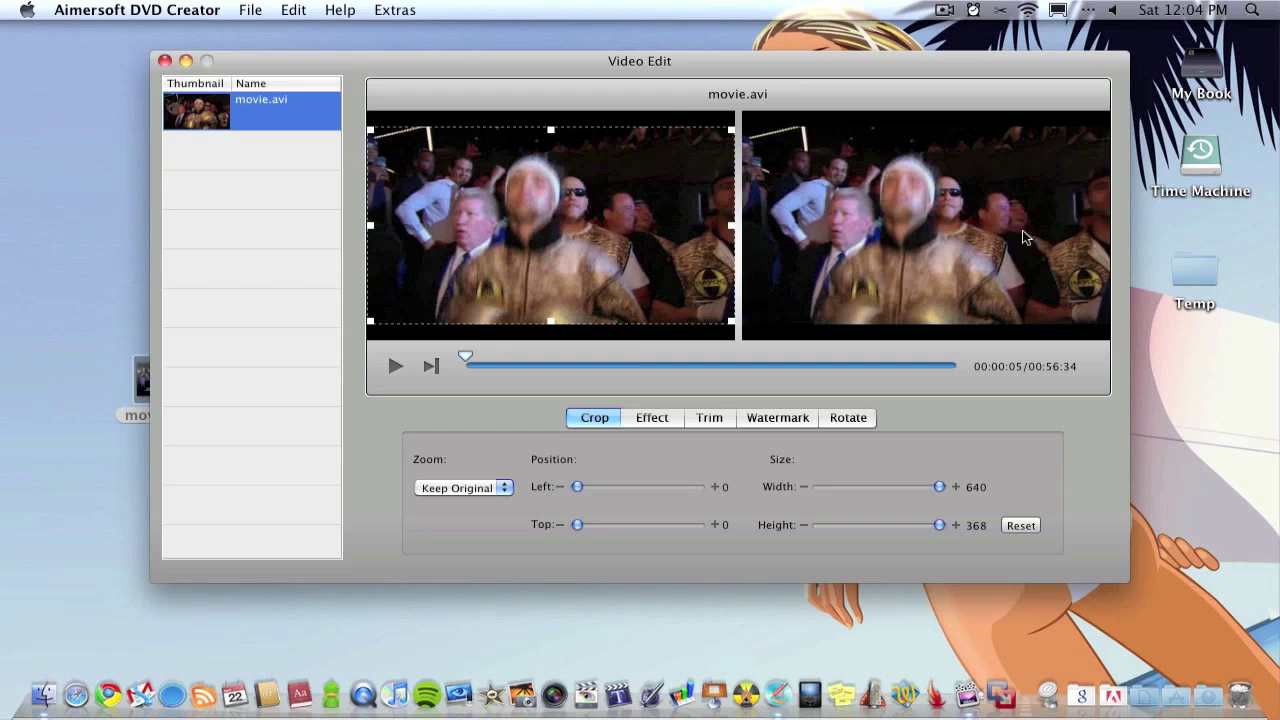
Compare Full Screen, 16:9 and 4:3 framing, then settle on Keep Original
click(440, 490)
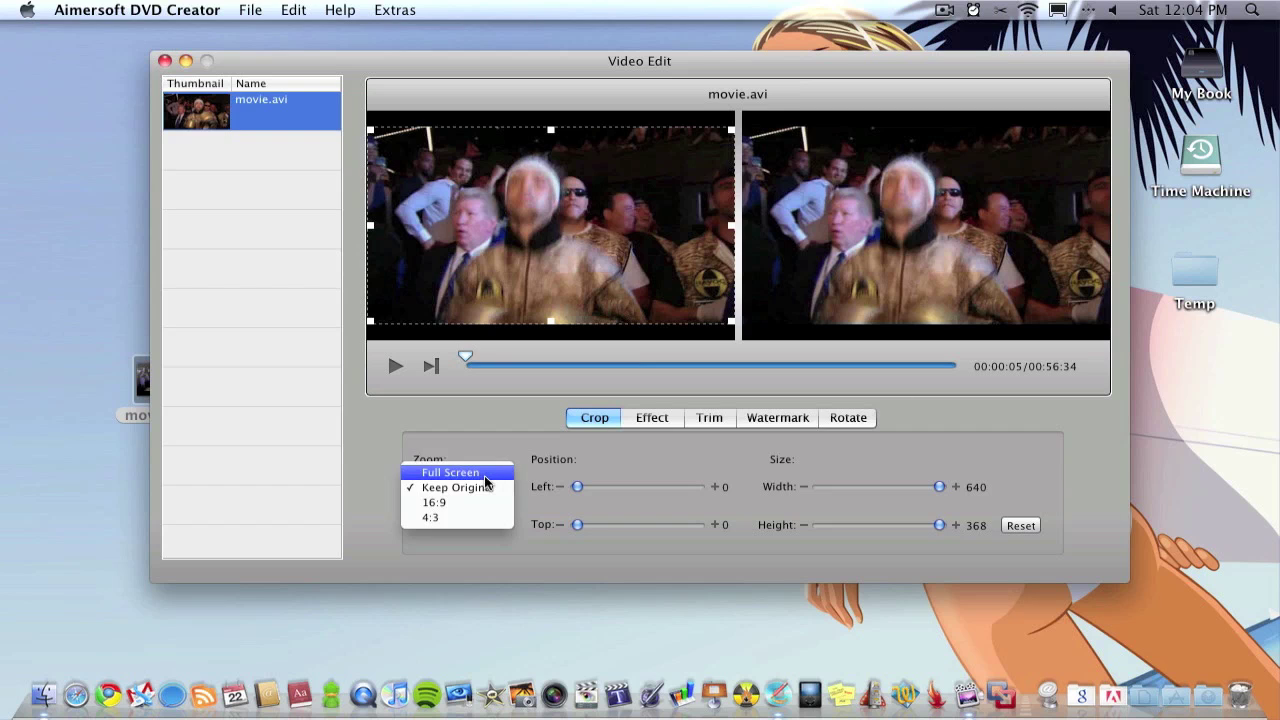
click(484, 474)
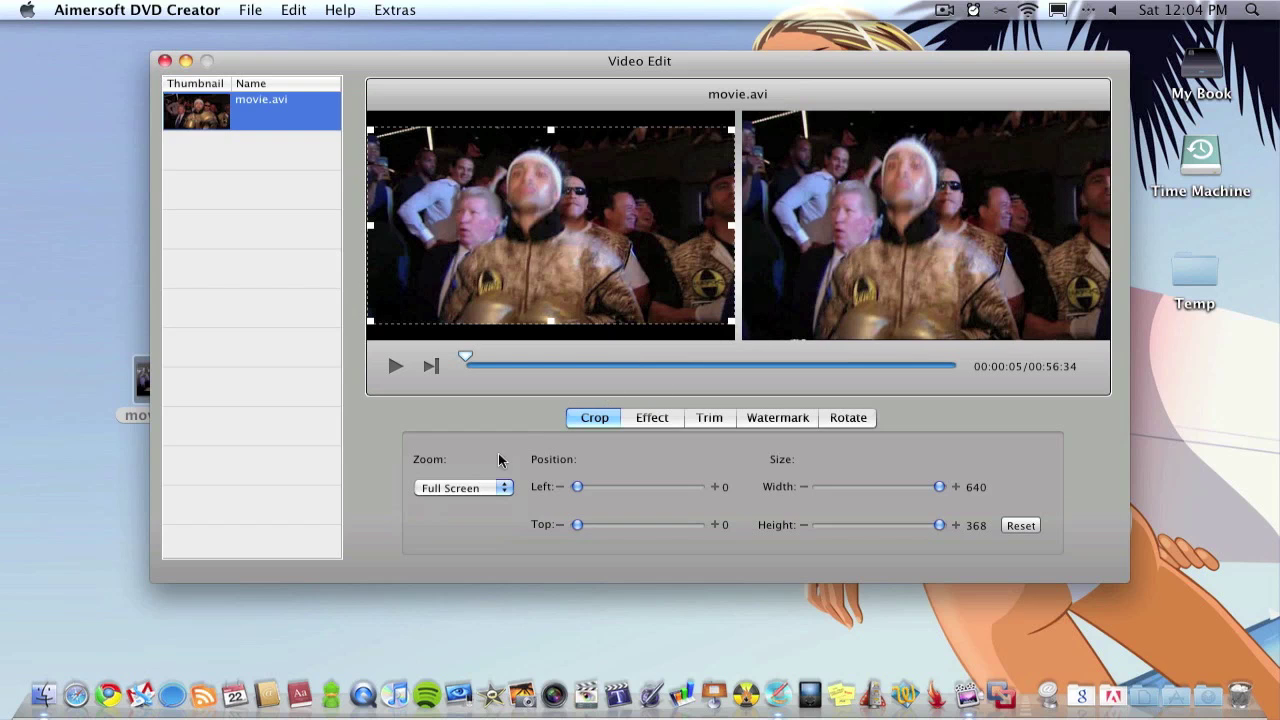
click(464, 488)
click(457, 516)
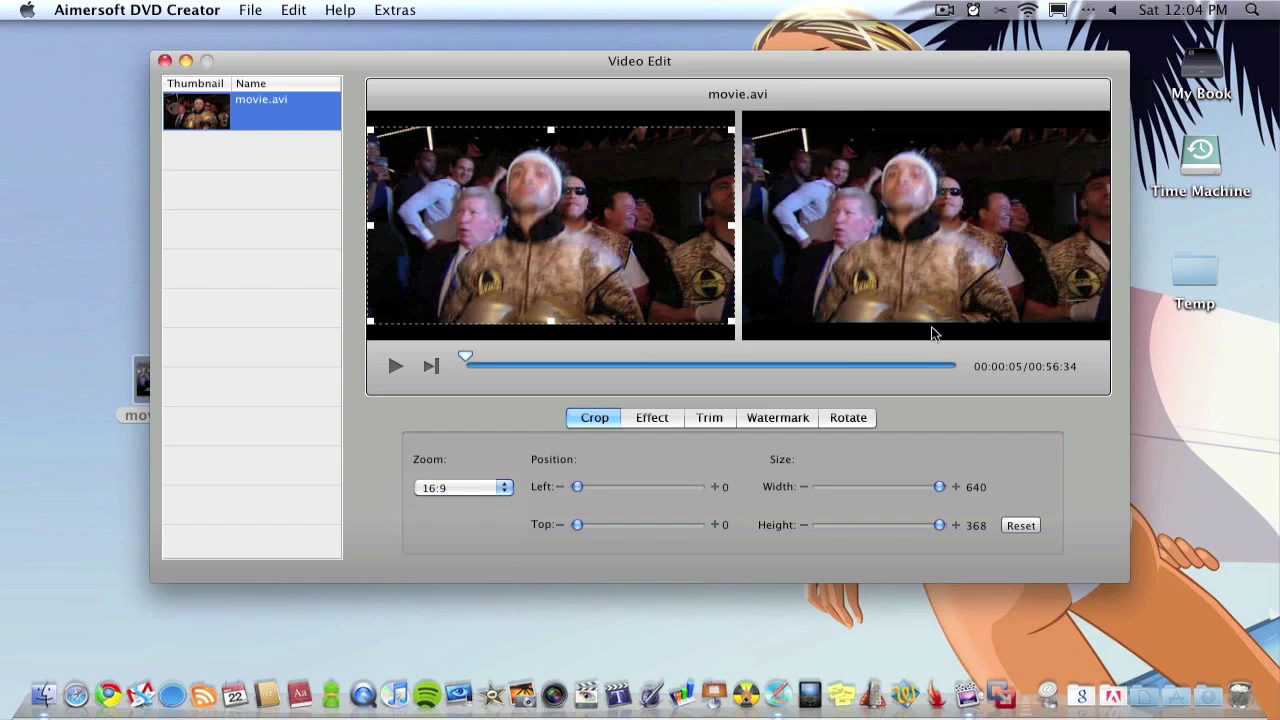
click(468, 487)
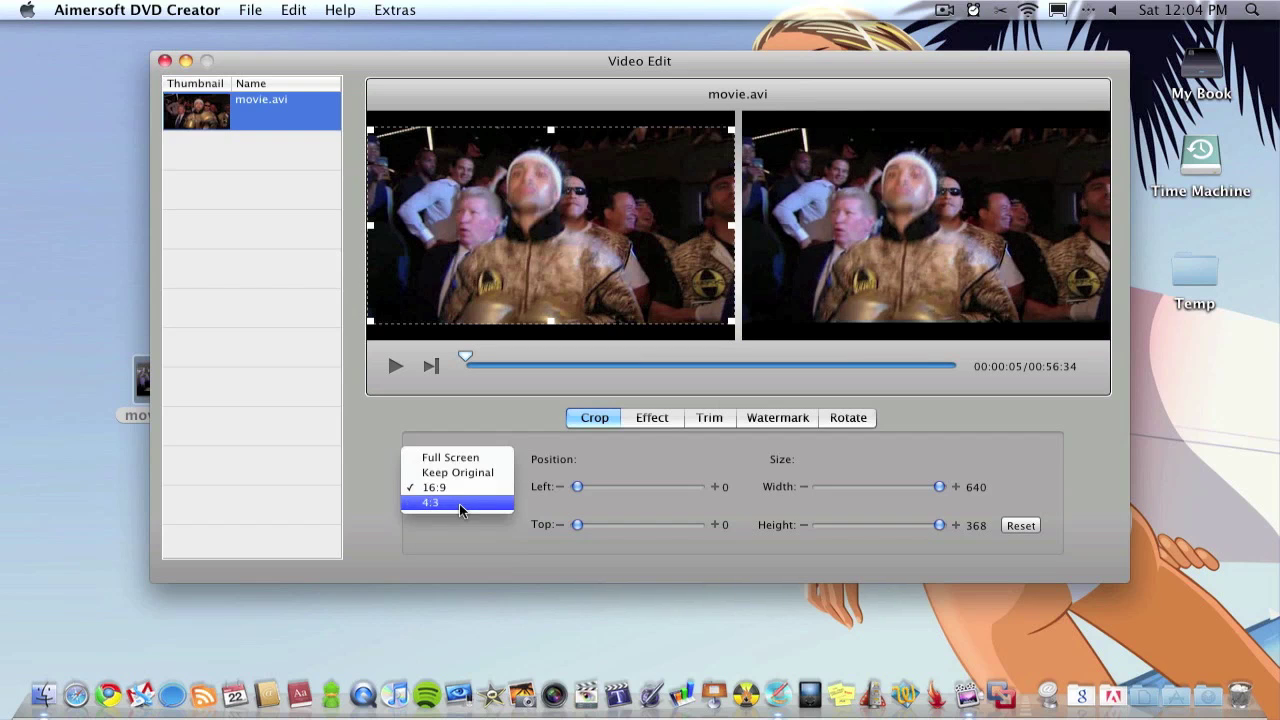
click(459, 503)
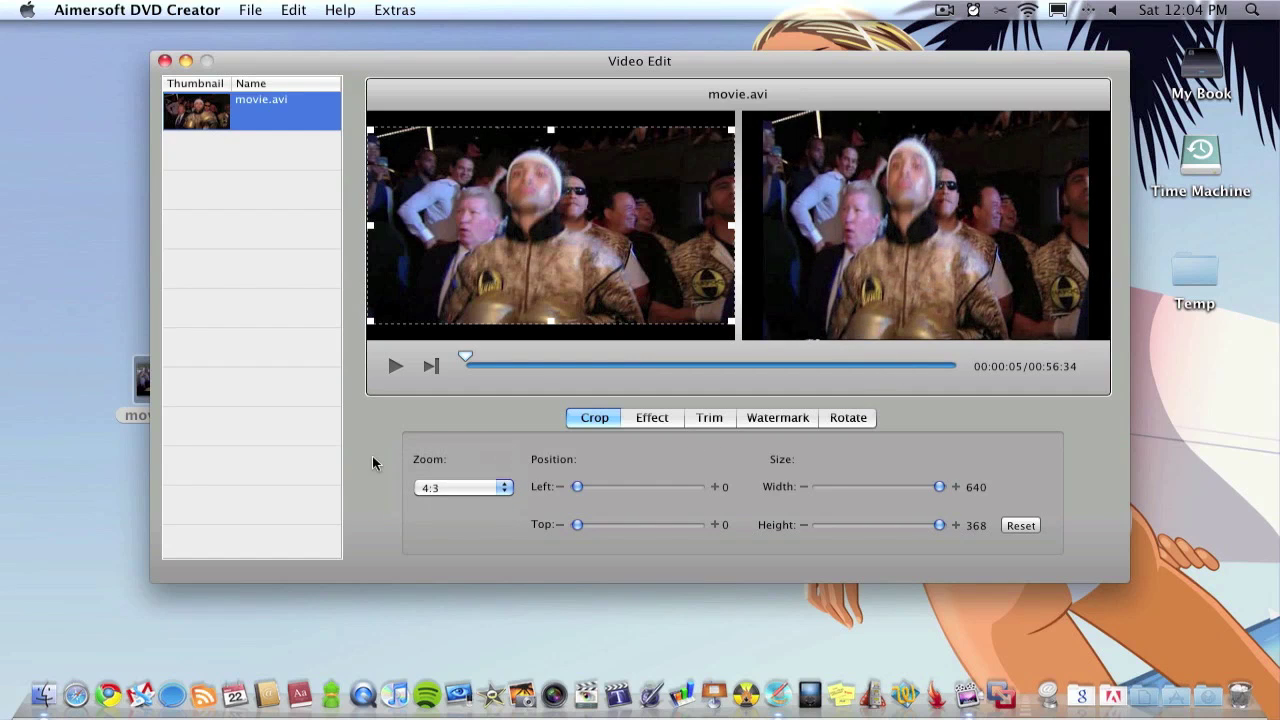
click(470, 491)
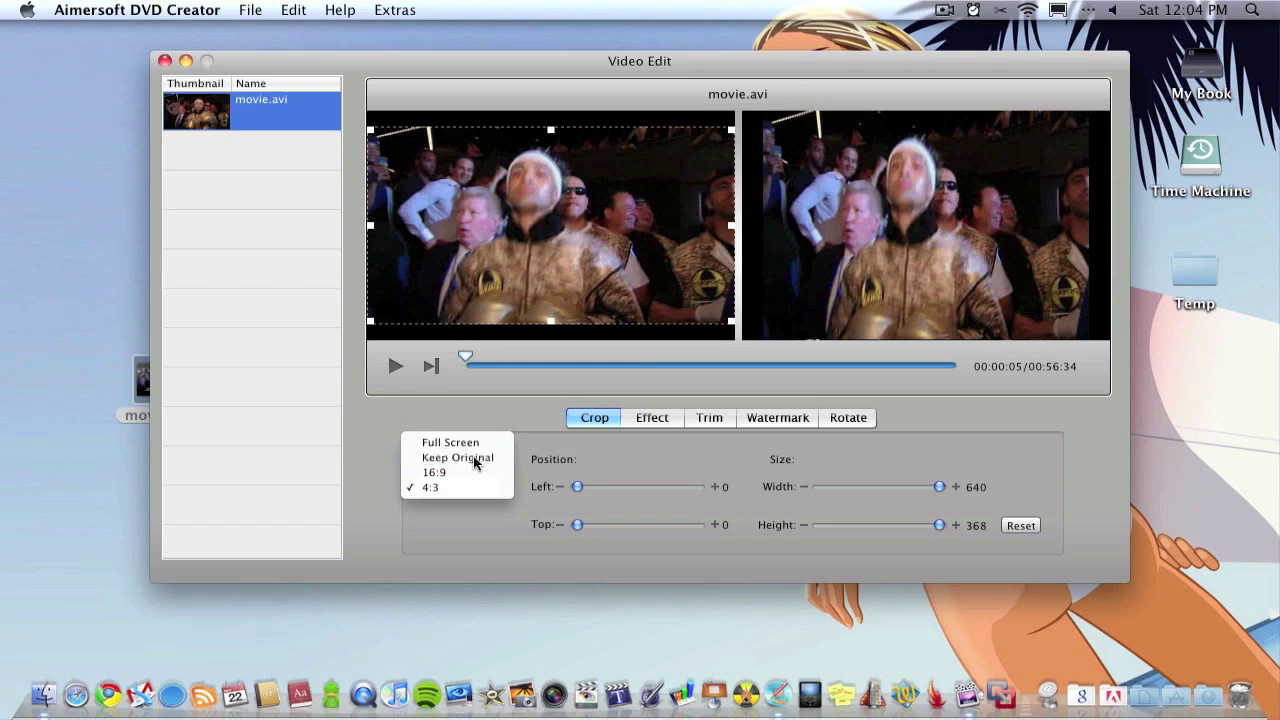
click(466, 457)
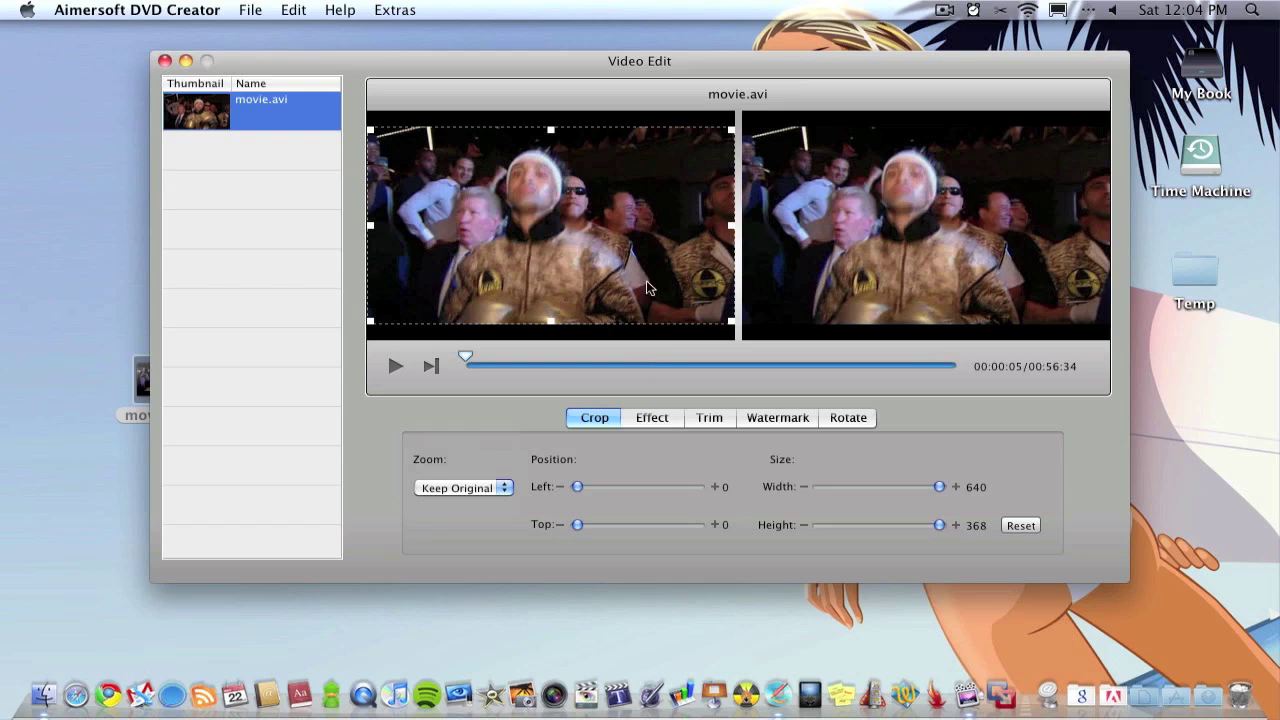
click(650, 420)
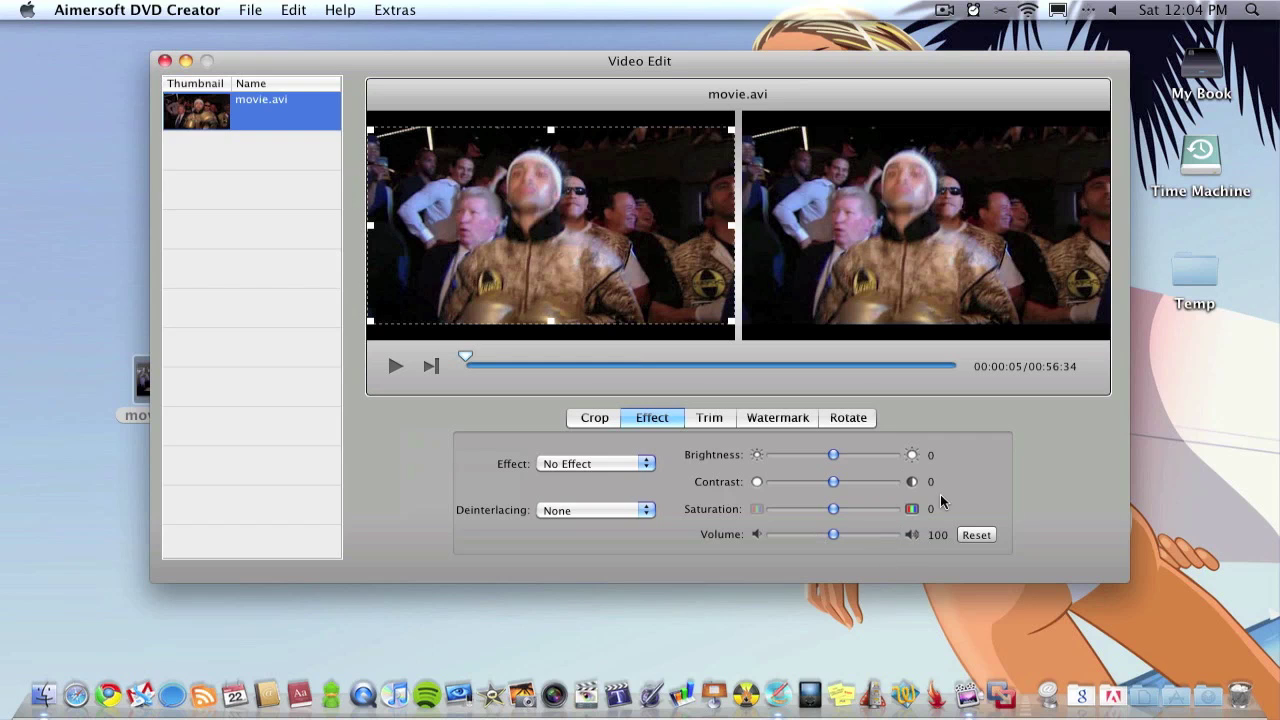
Preview the Gray and Black White effects, then set No Effect and keep Deinterlacing at None
click(601, 464)
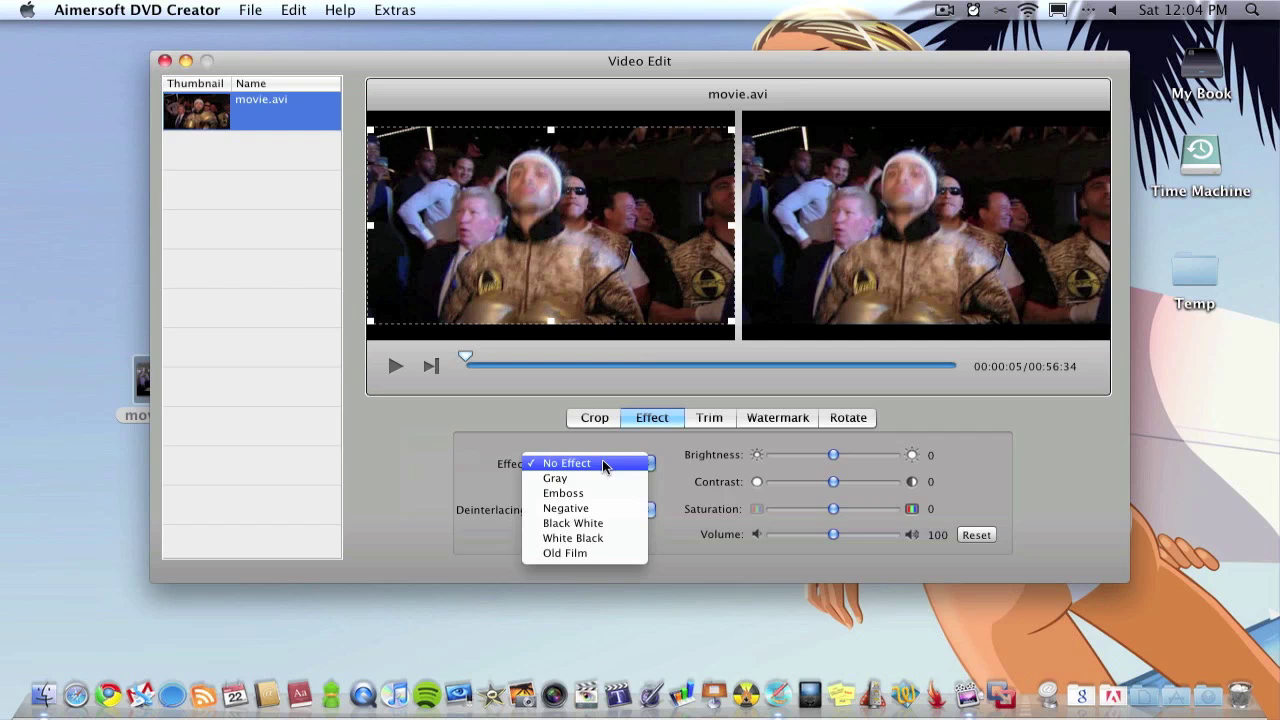
click(598, 479)
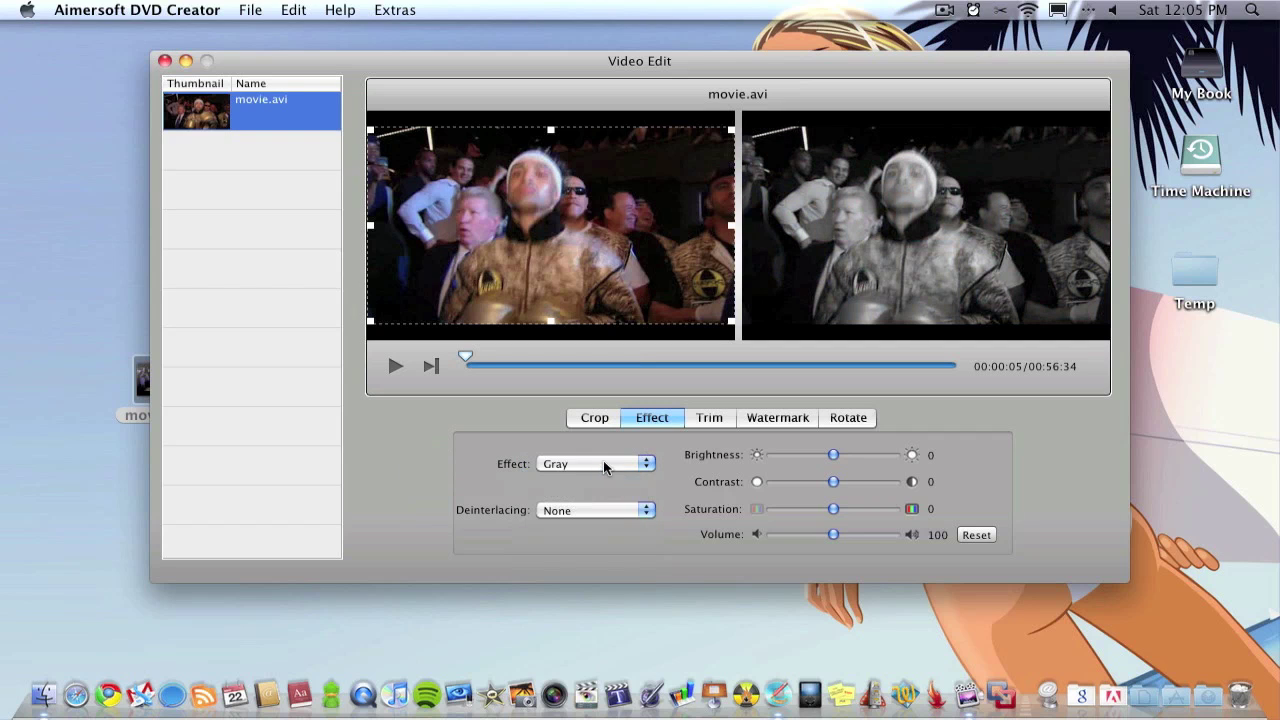
click(603, 461)
click(598, 510)
click(601, 464)
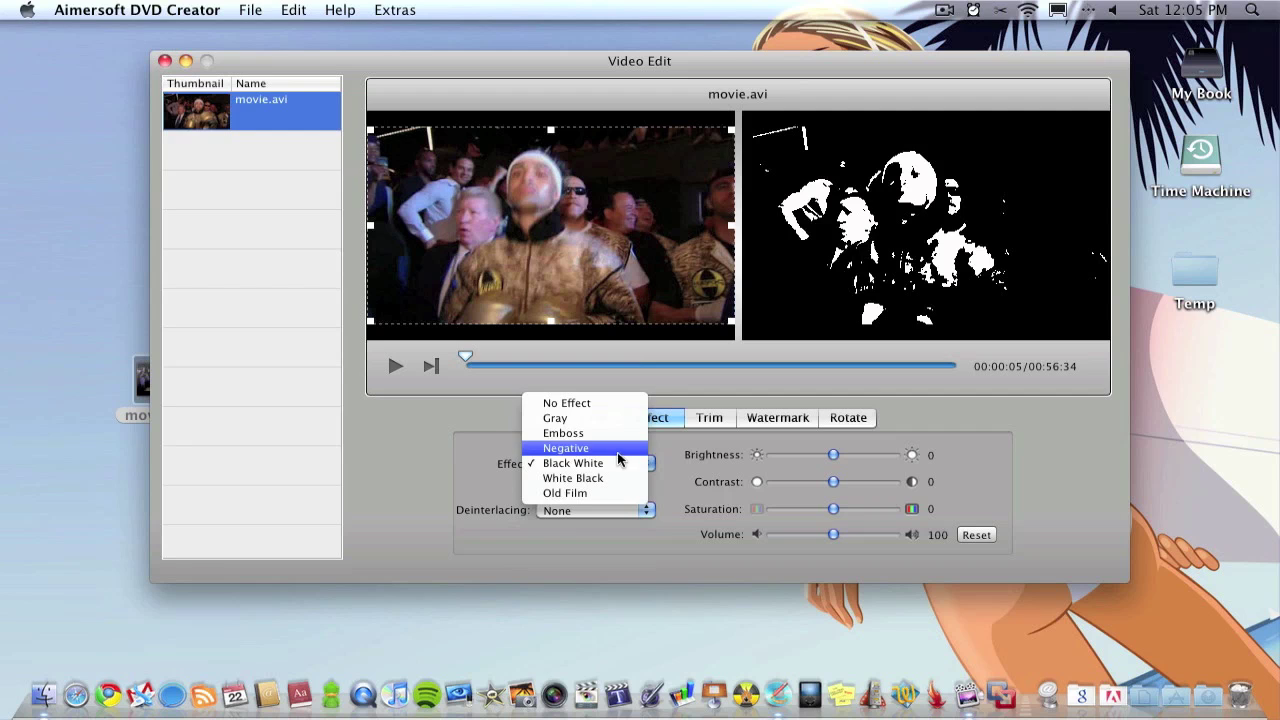
click(613, 405)
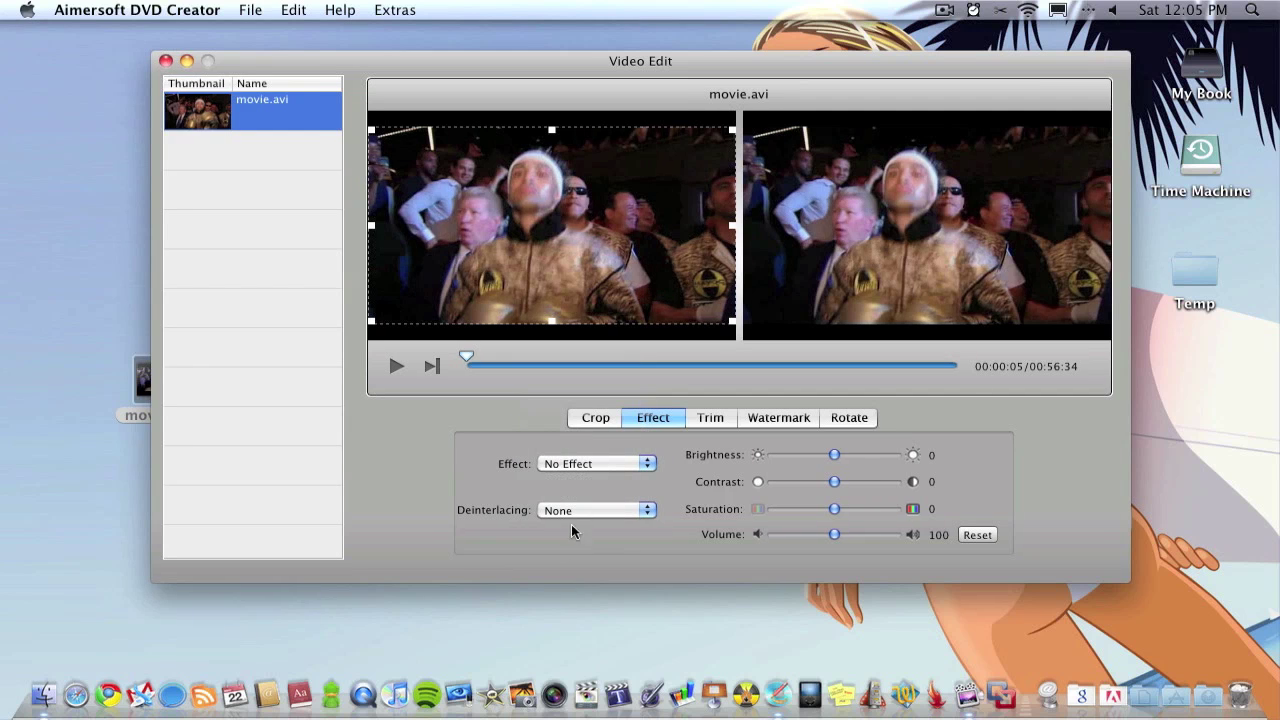
click(575, 511)
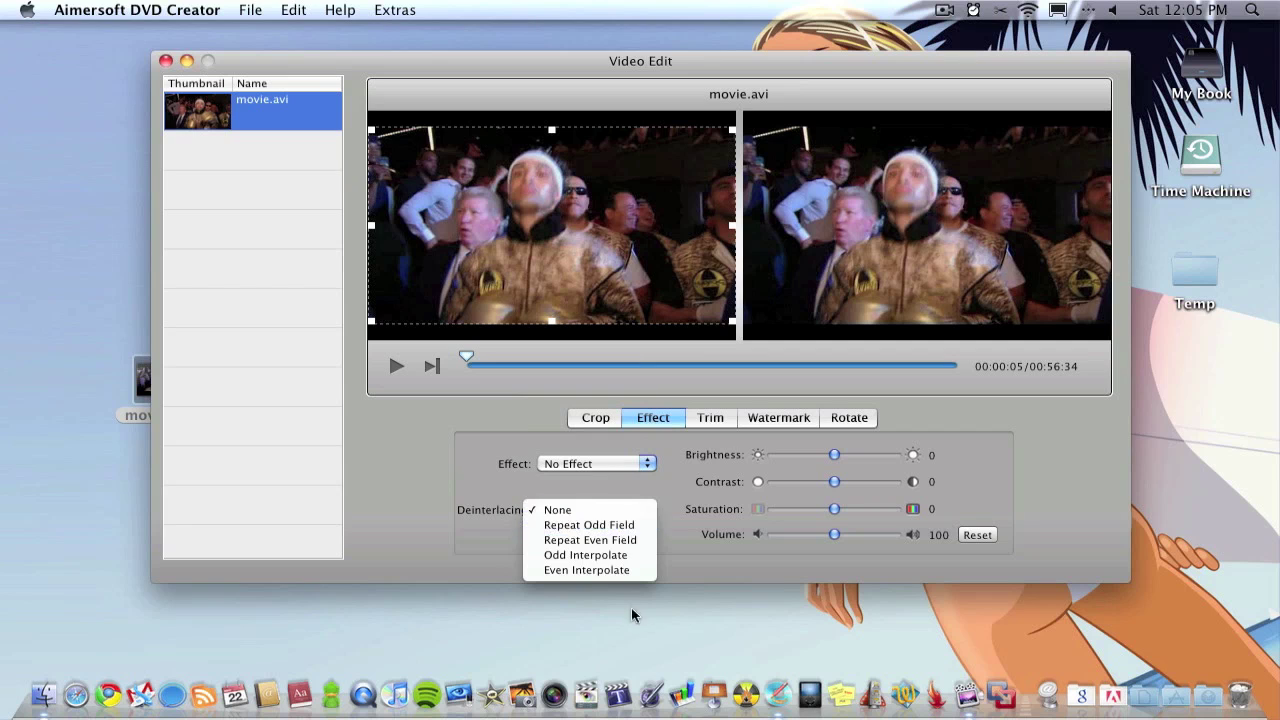
click(663, 517)
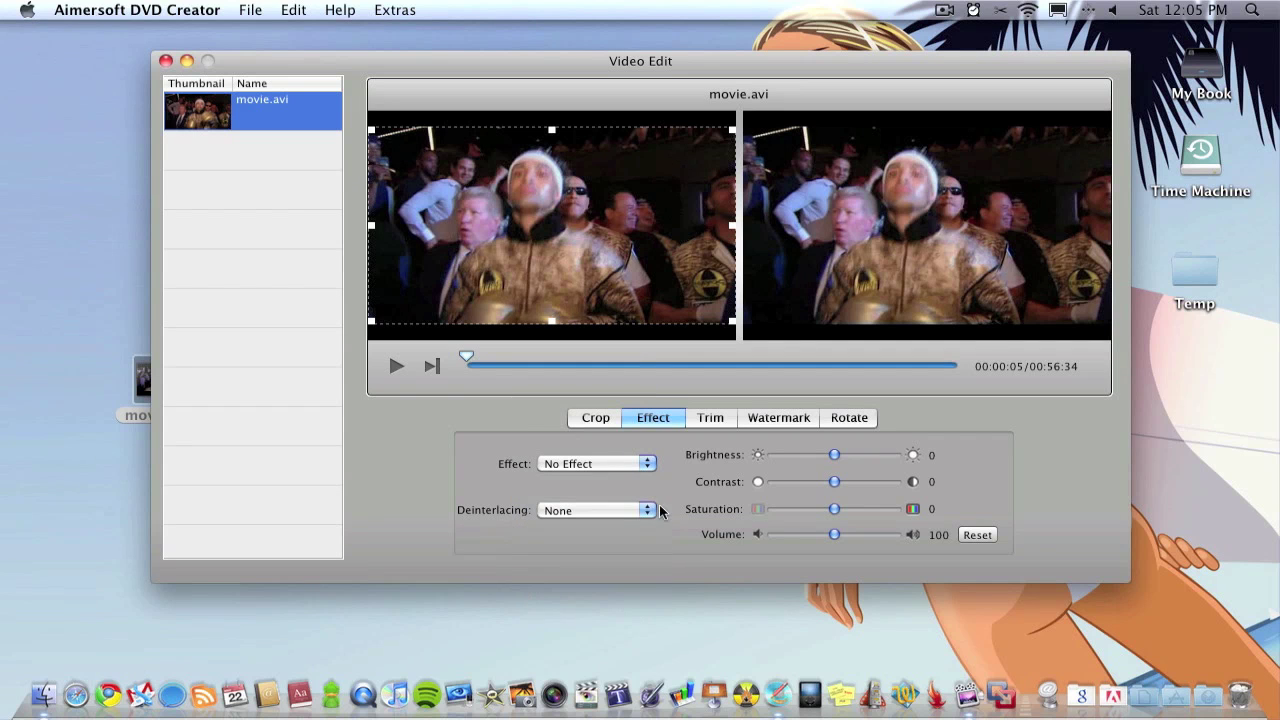
click(719, 420)
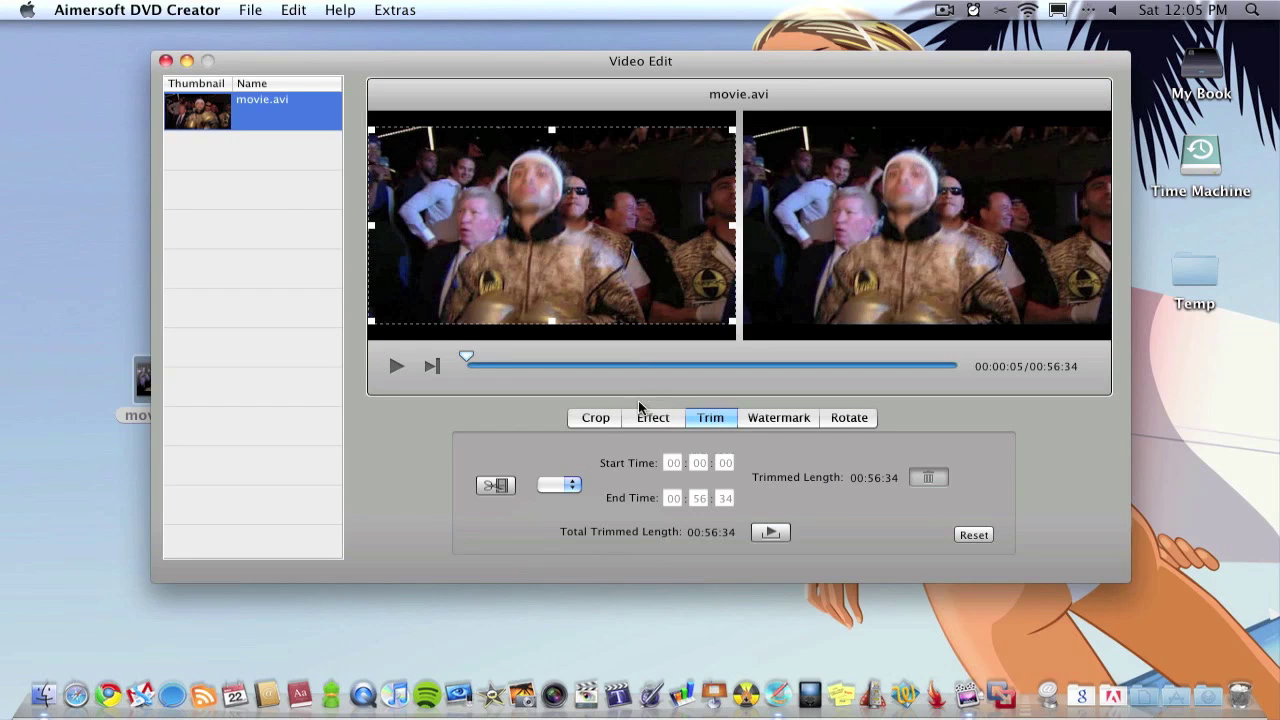
Trim movie.avi to the range 00:17:27 to 00:26:26 and add it as a segment
click(497, 485)
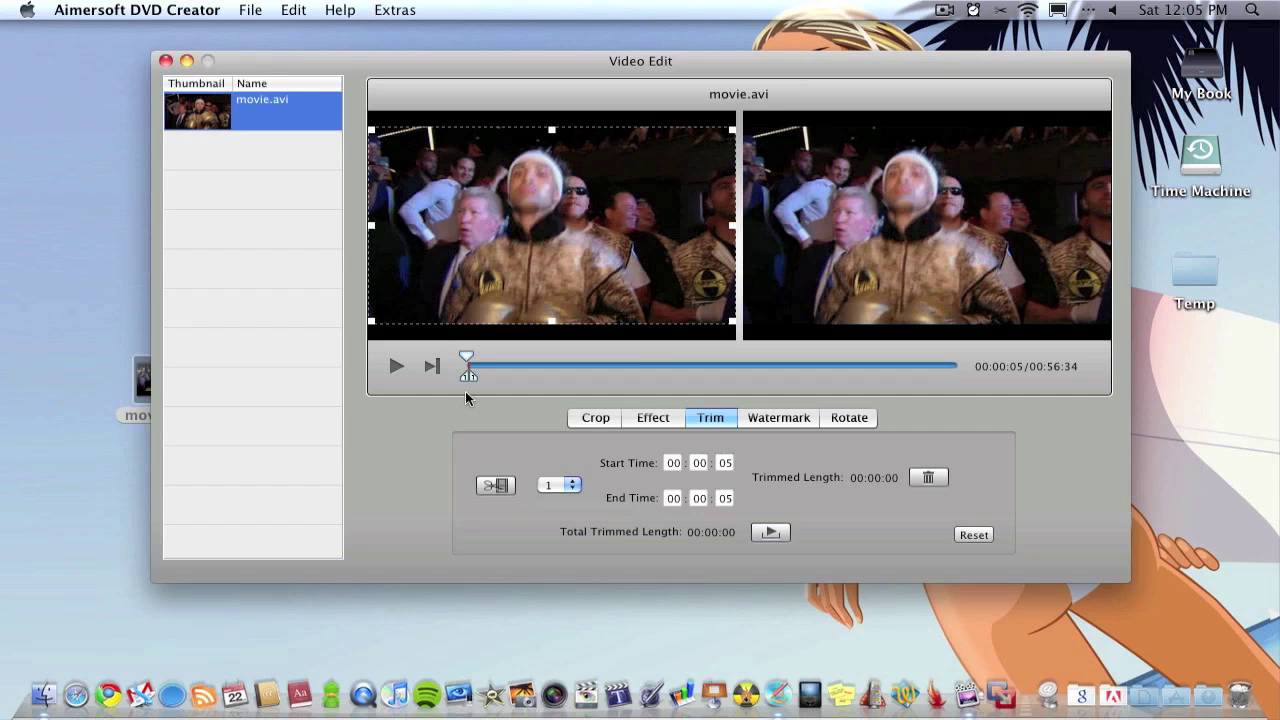
drag(469, 379, 695, 373)
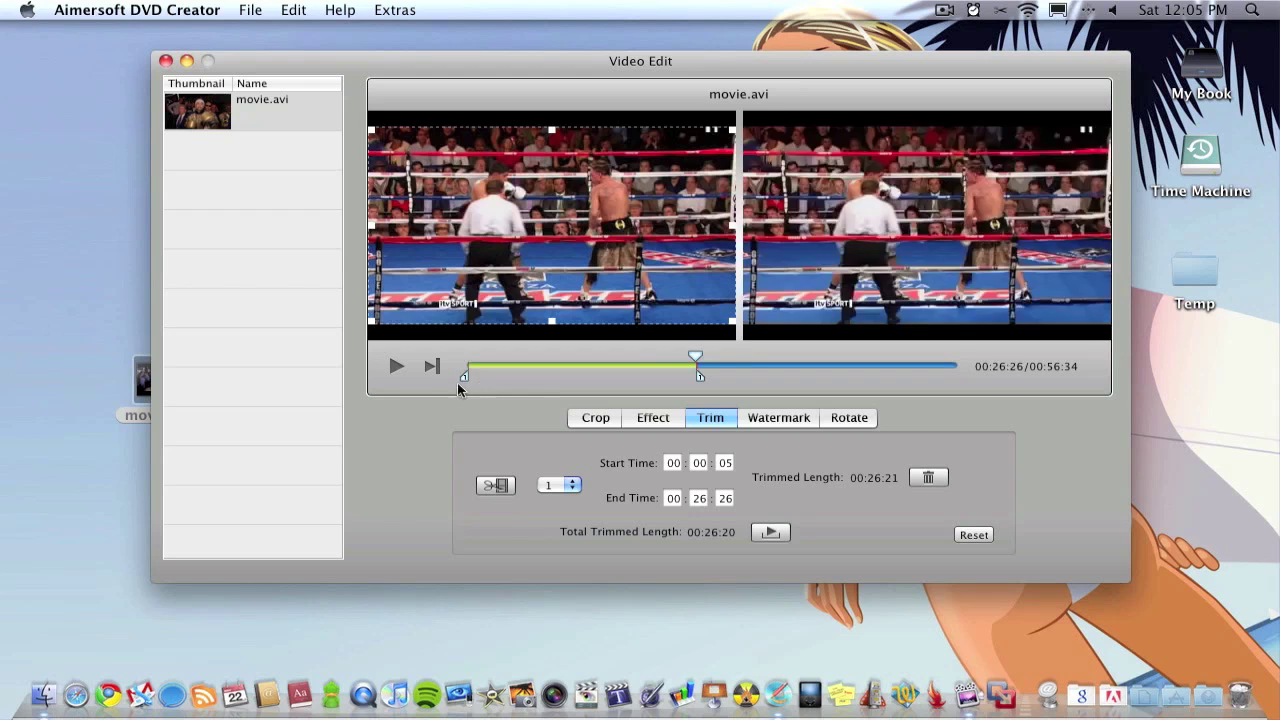
drag(463, 379, 615, 372)
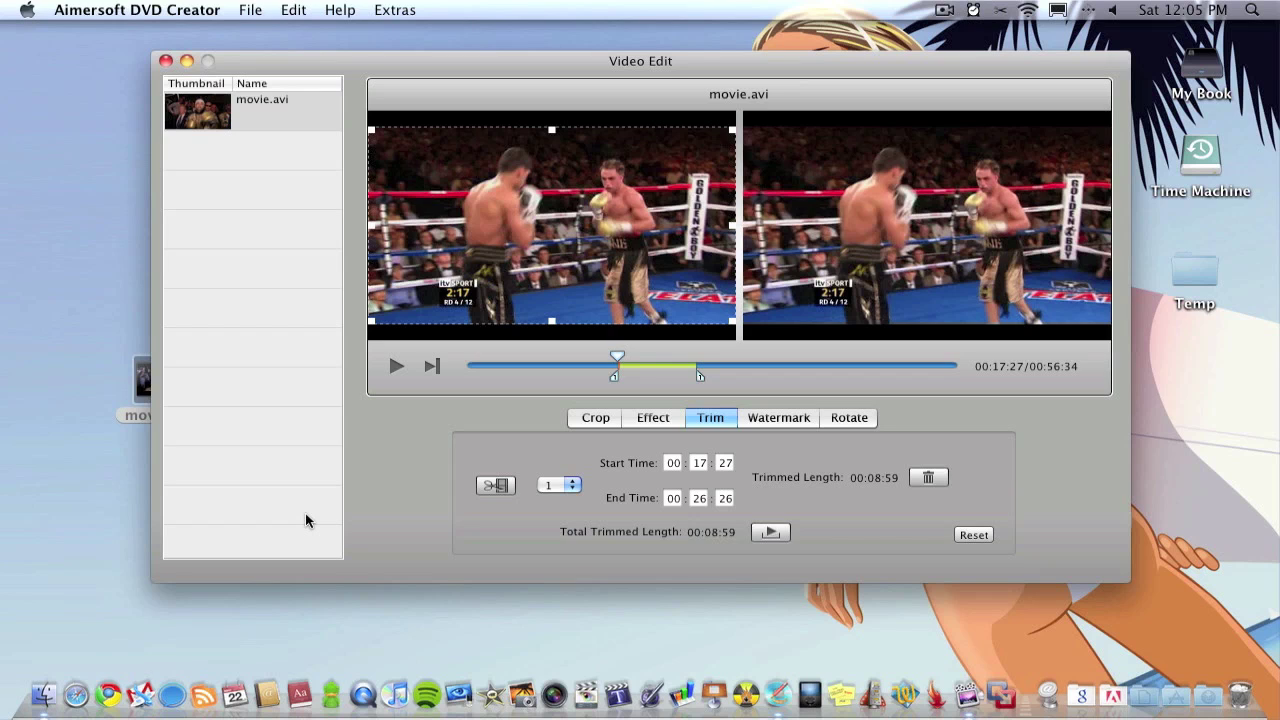
click(489, 487)
click(777, 418)
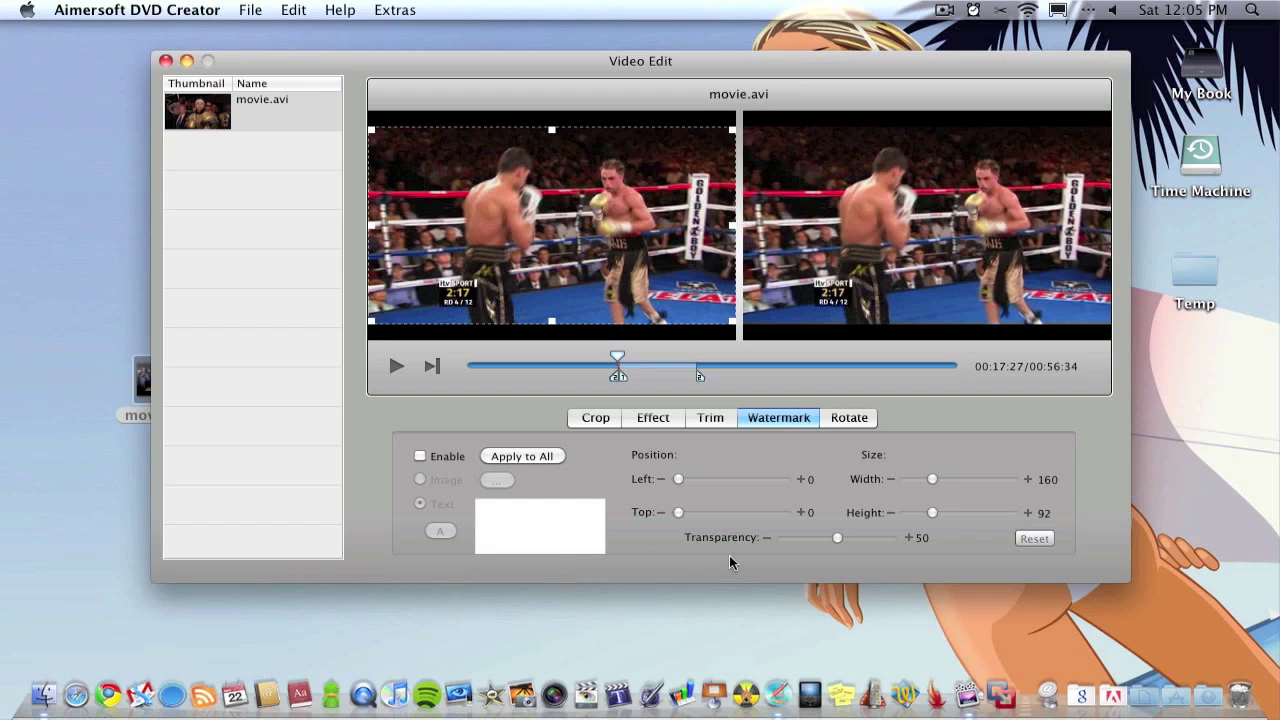
Rotate the clip in 90° steps until it is back in its original landscape orientation
click(856, 421)
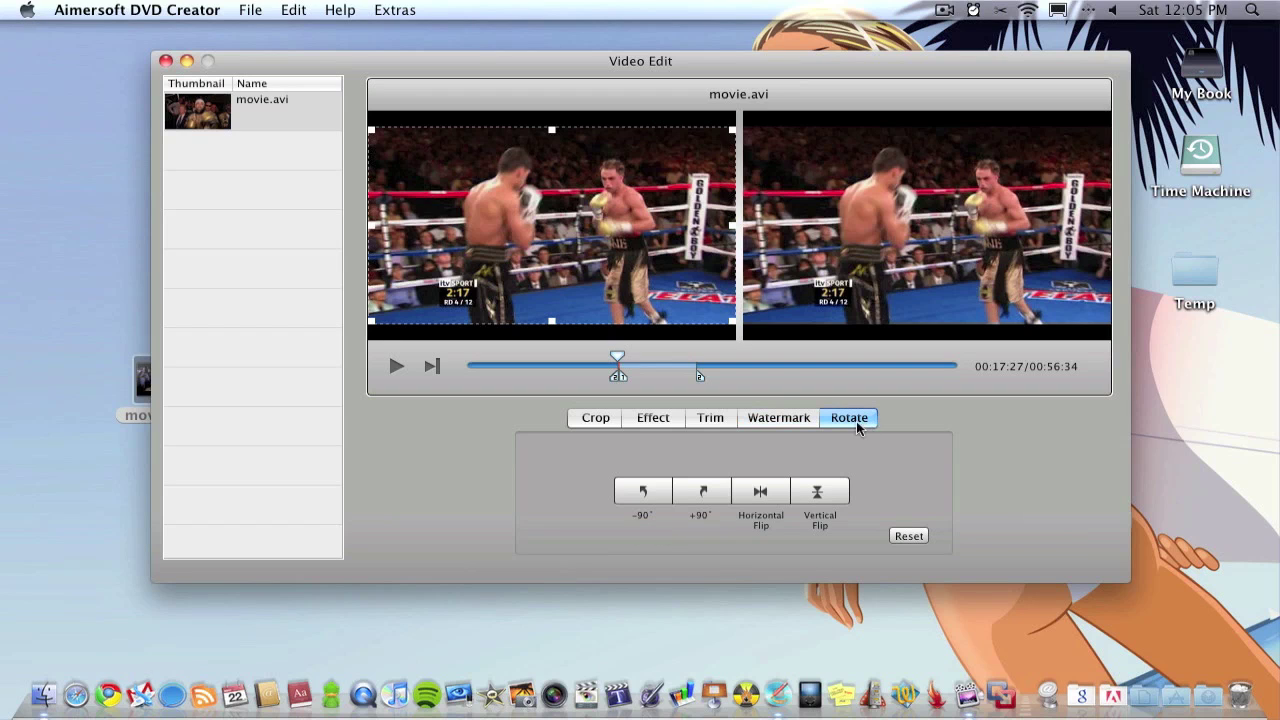
click(712, 490)
double_click(719, 490)
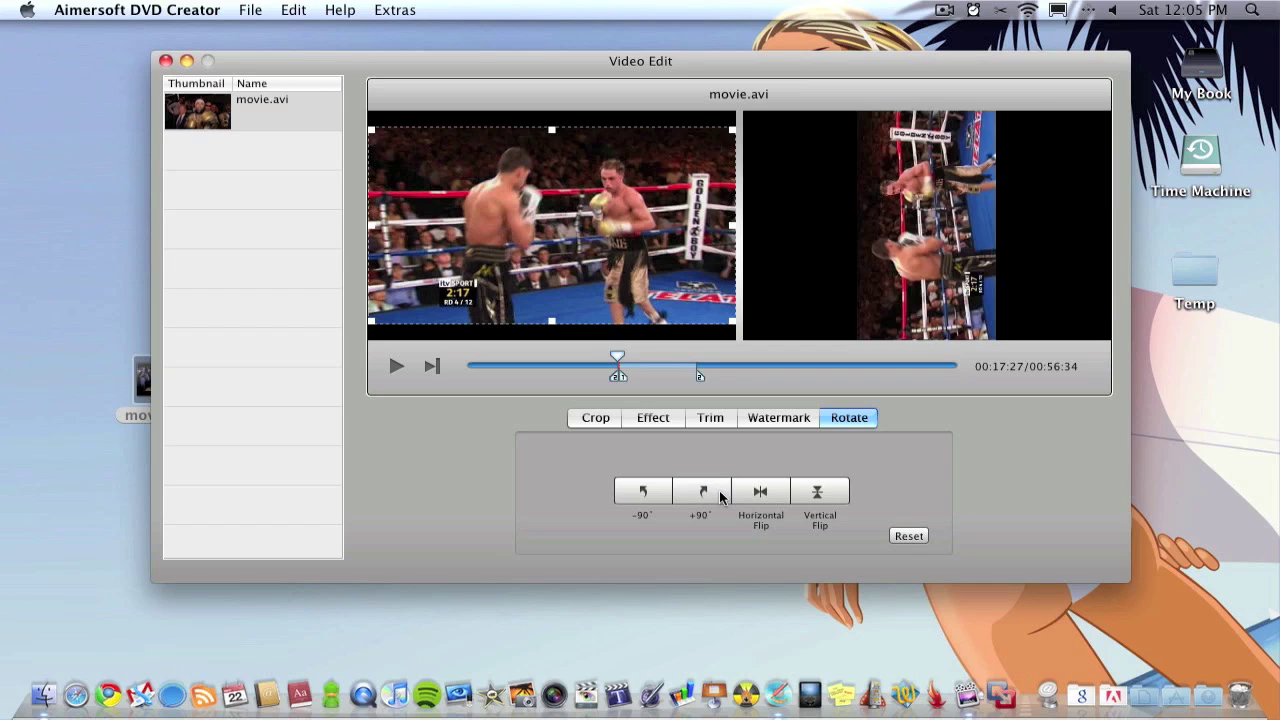
click(719, 490)
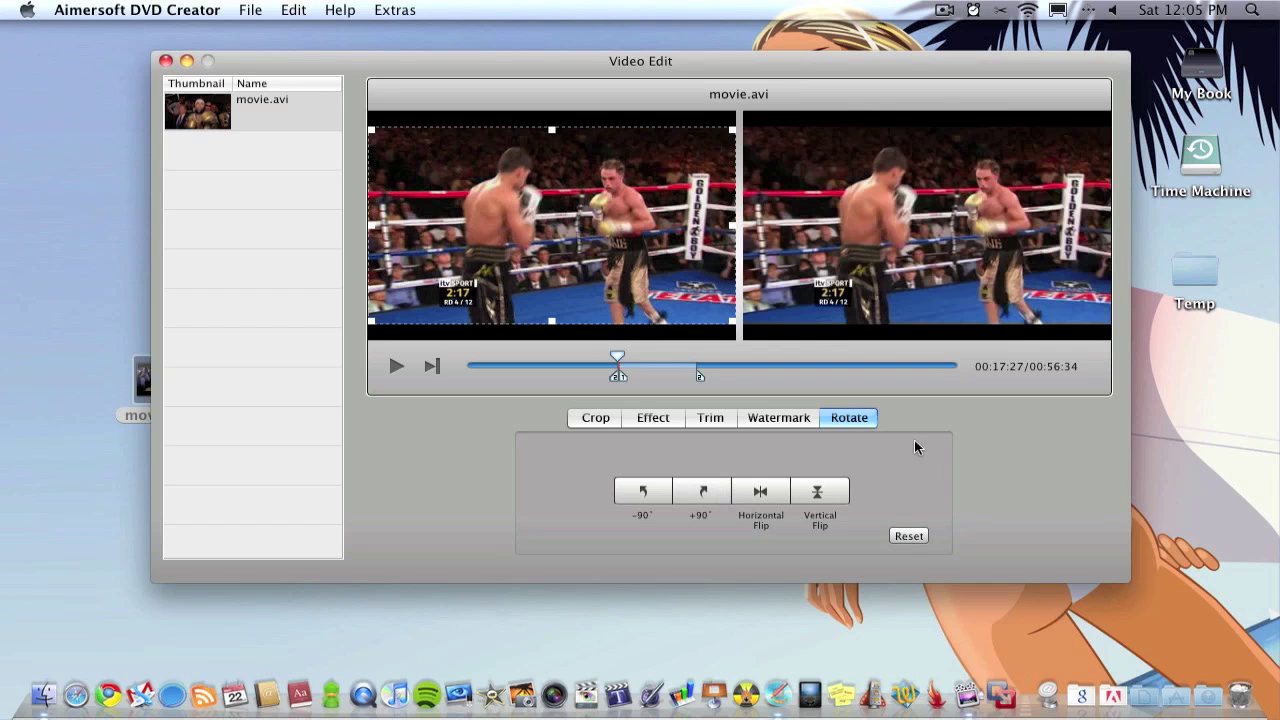
click(615, 422)
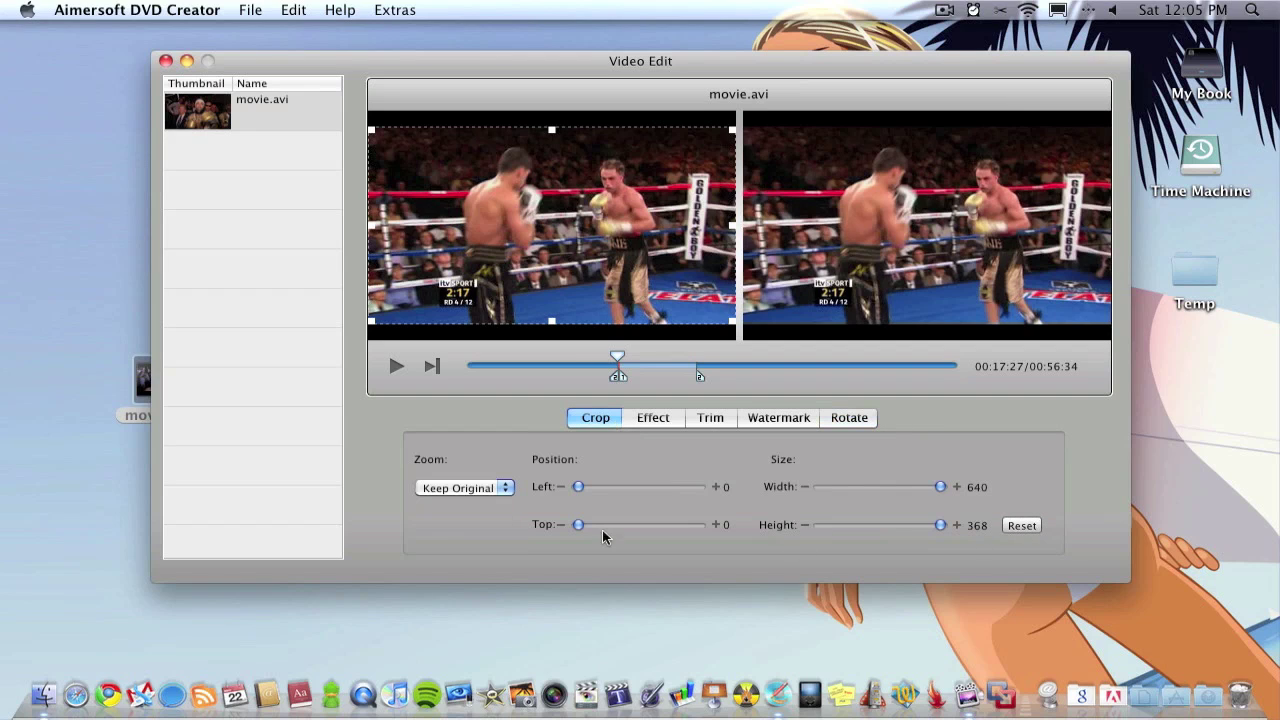
click(166, 62)
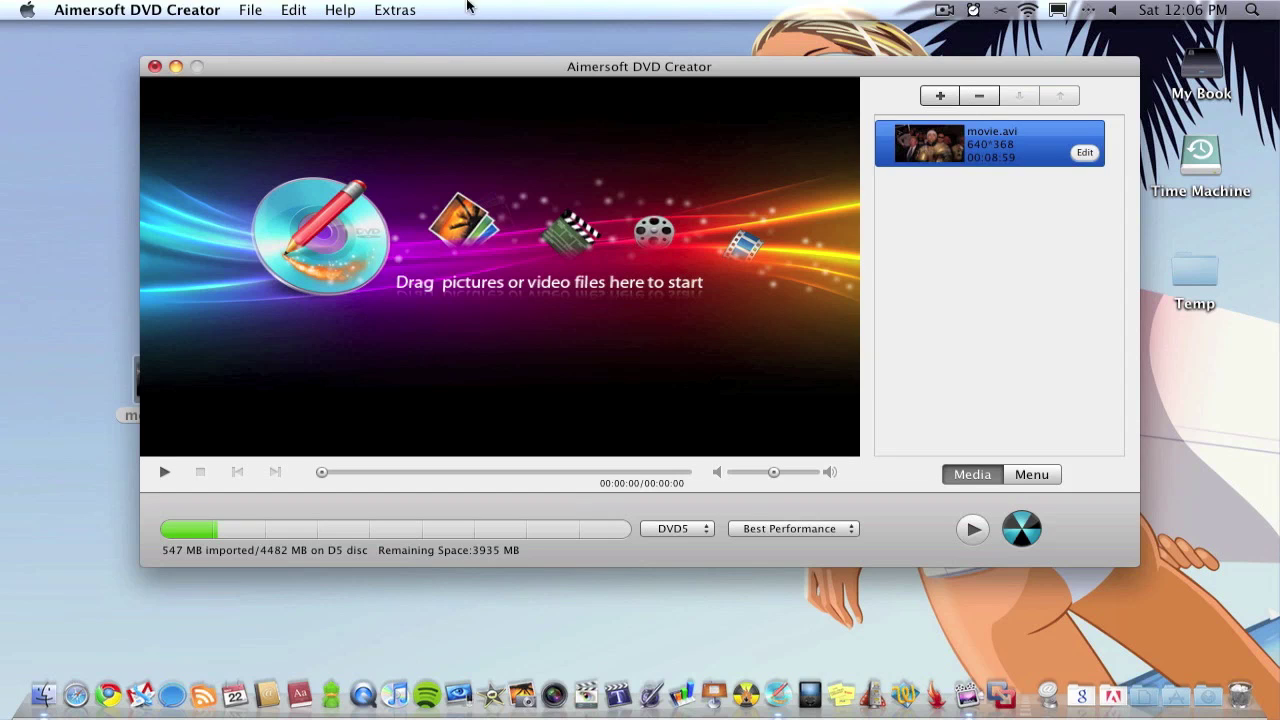
click(965, 528)
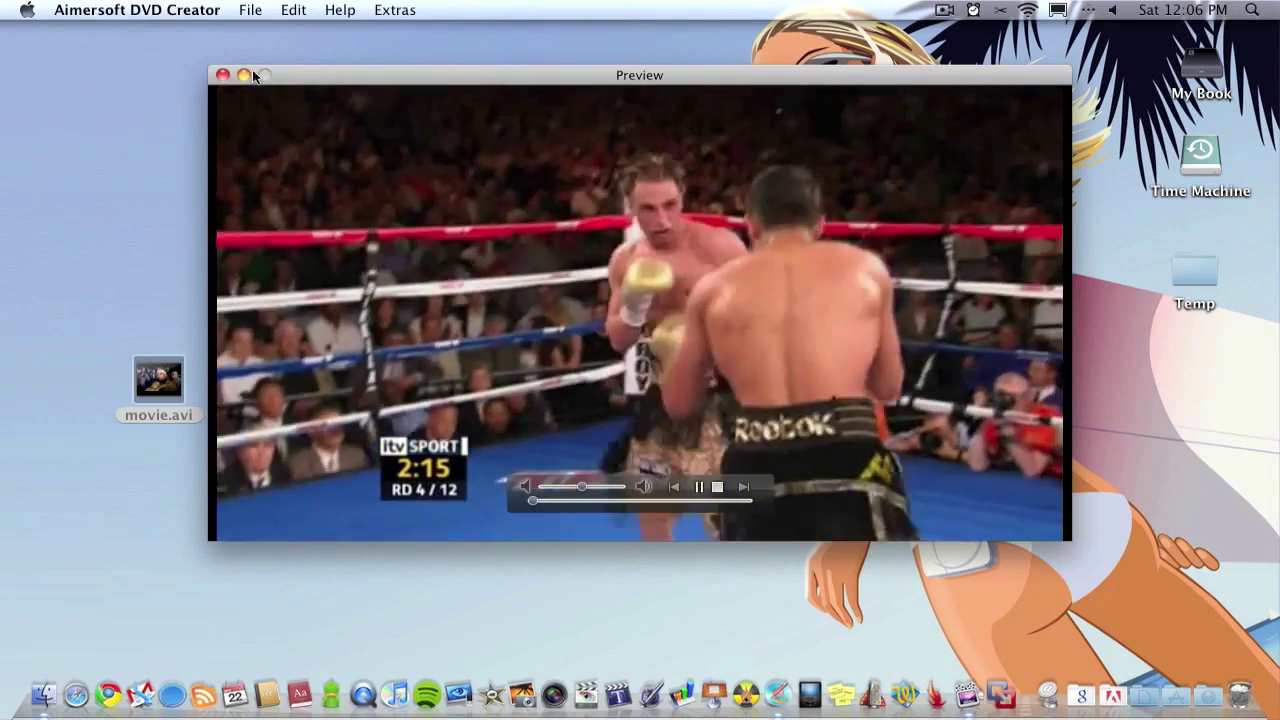
click(223, 76)
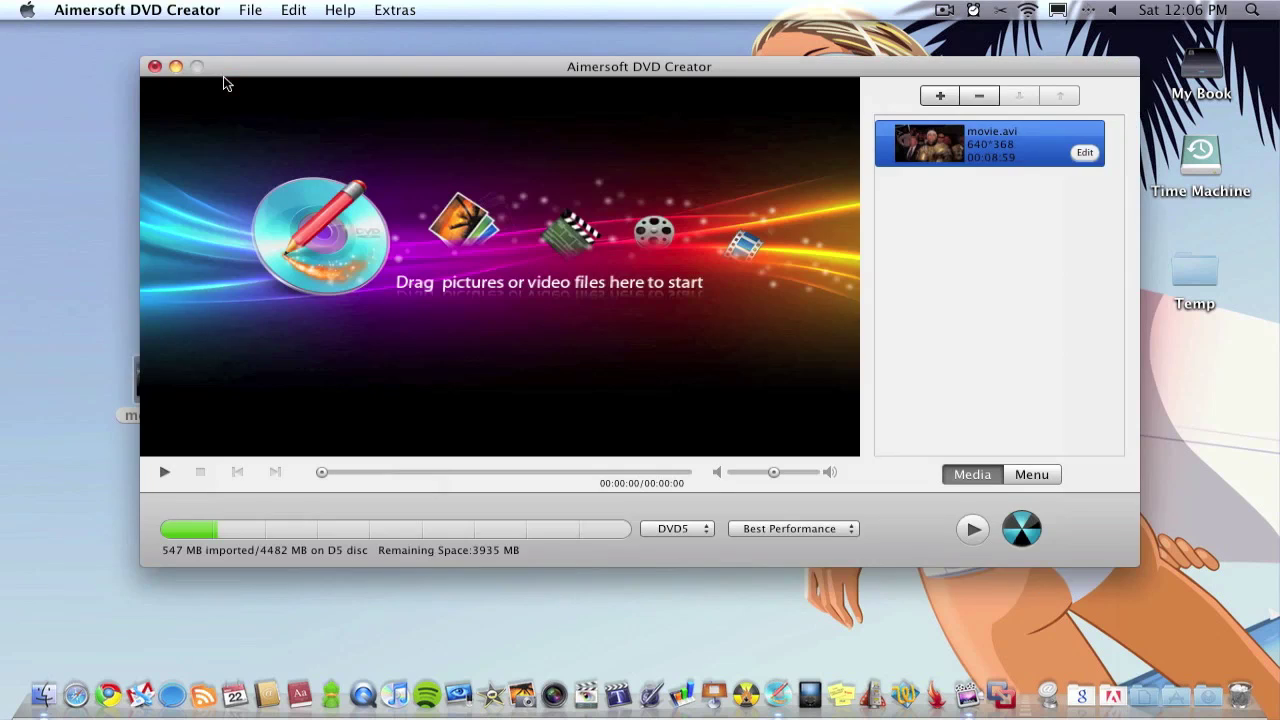
Open the burn settings and try the DVD Folder, .dvdmedia and ISO File outputs
click(1022, 533)
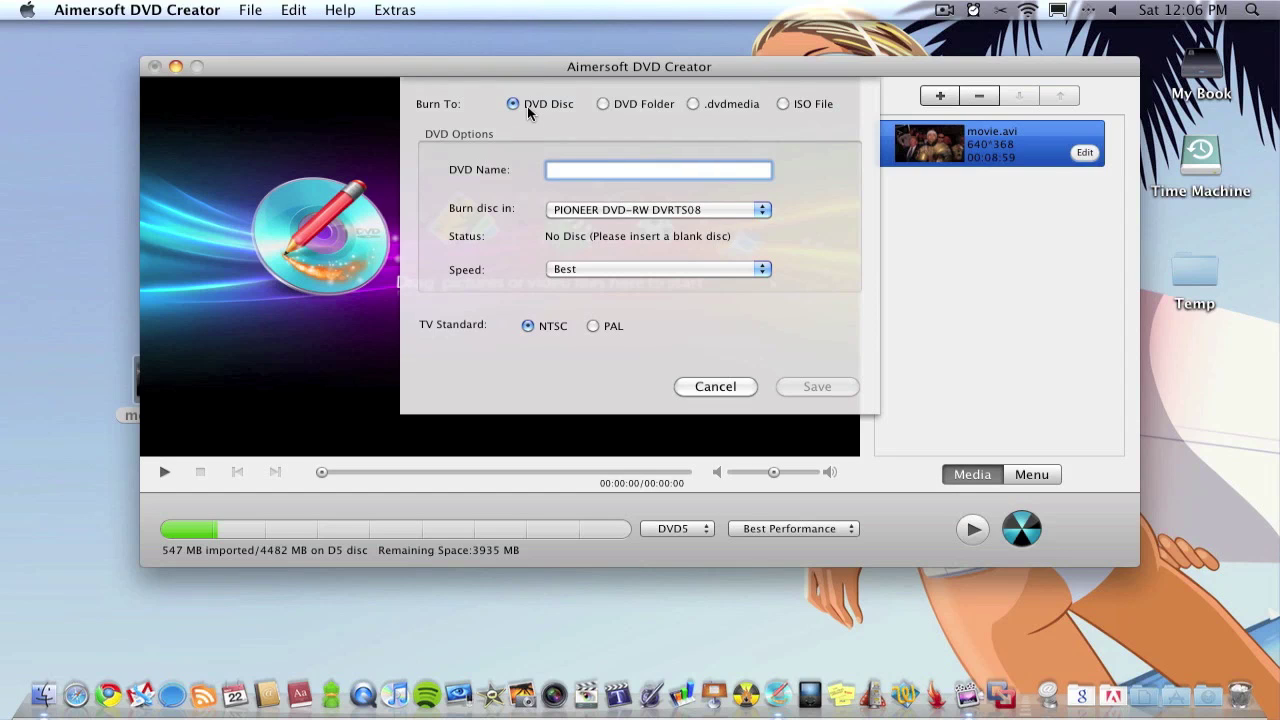
click(630, 107)
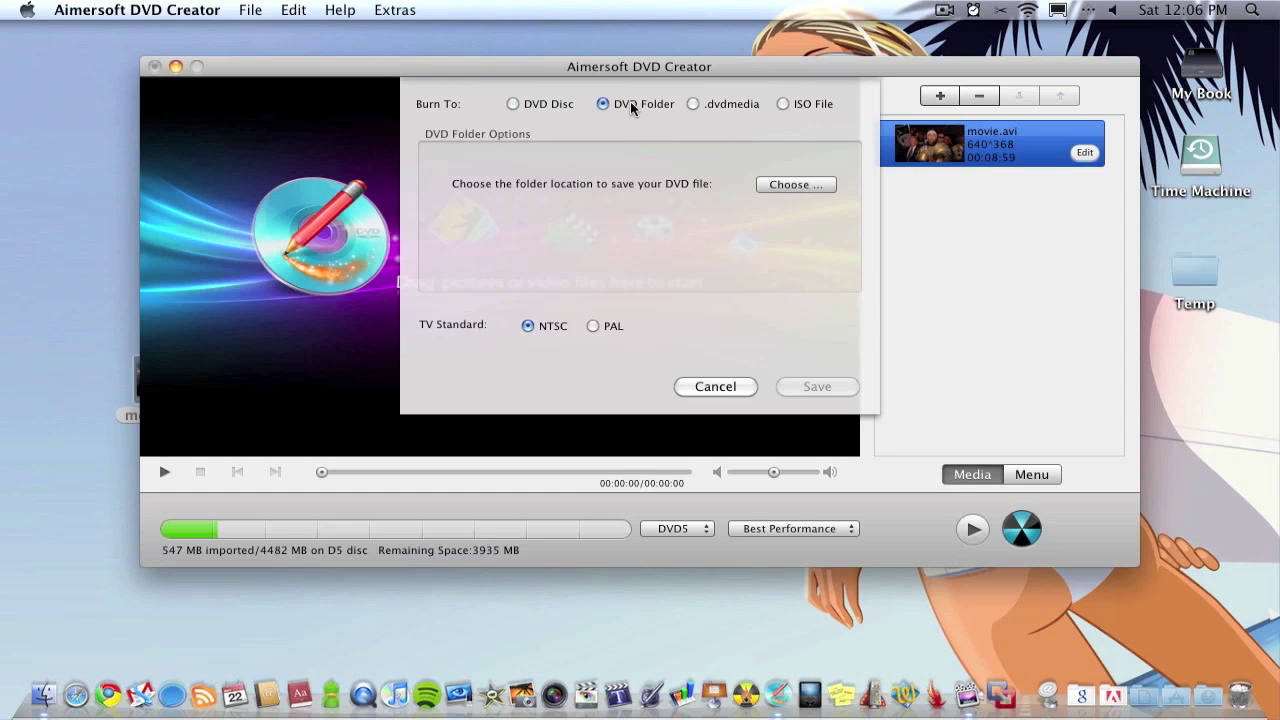
click(694, 105)
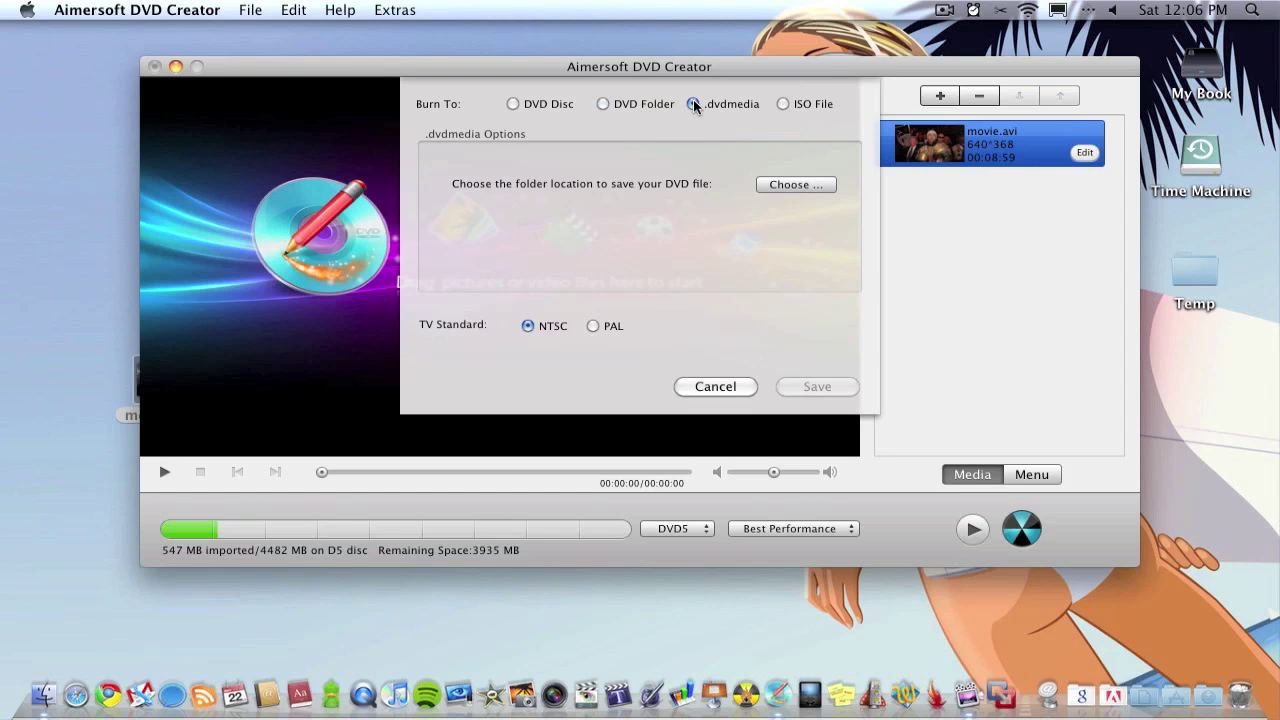
click(785, 104)
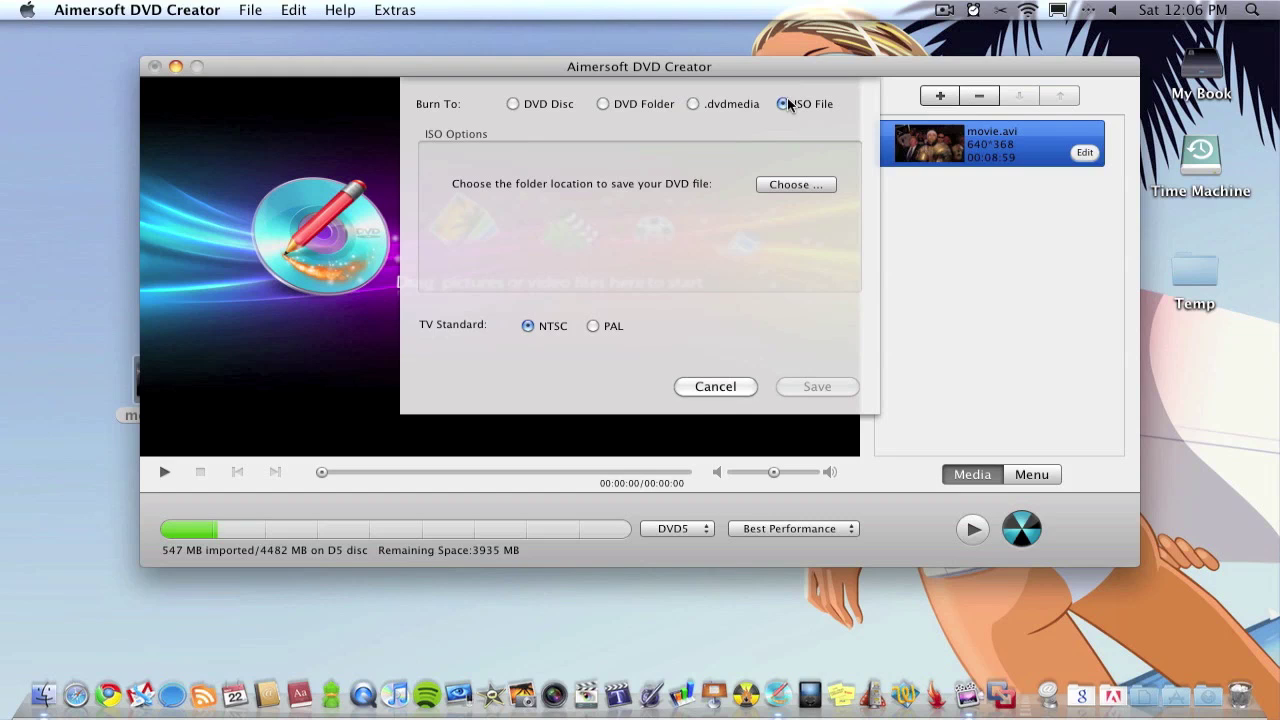
click(741, 100)
click(606, 103)
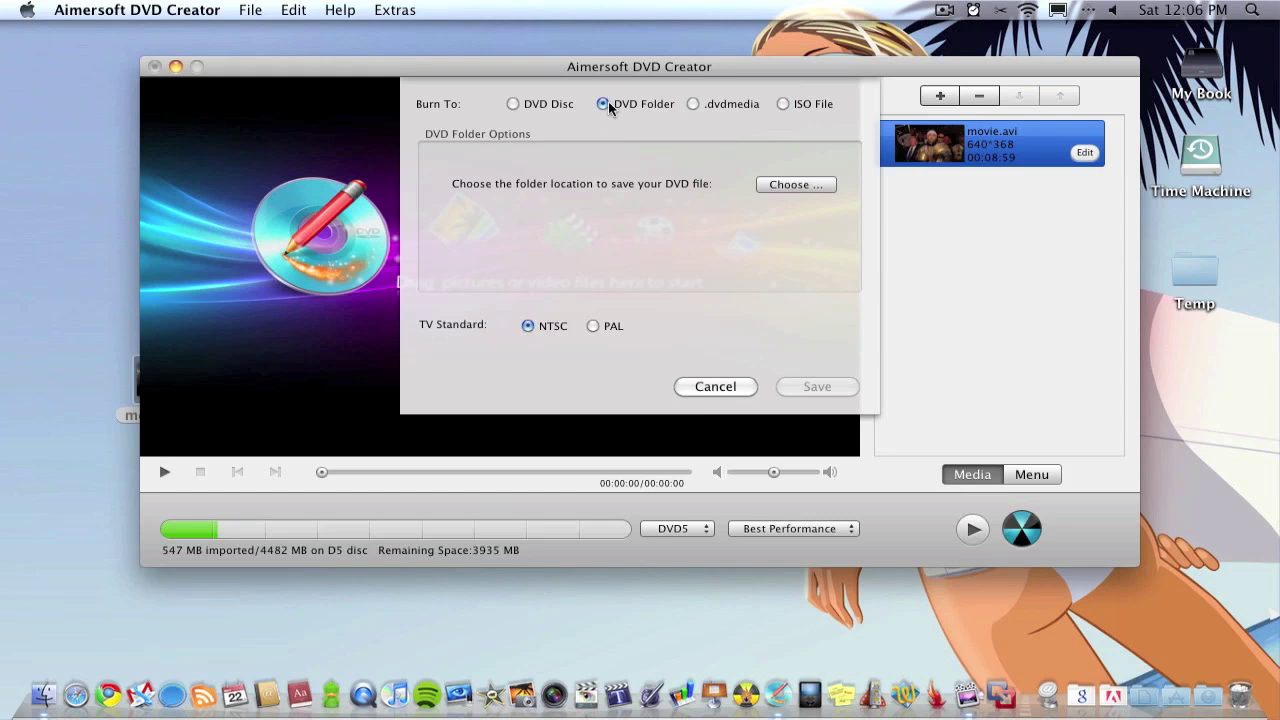
Select DVD Disc as the output and keep the PIONEER drive as the burner
click(530, 104)
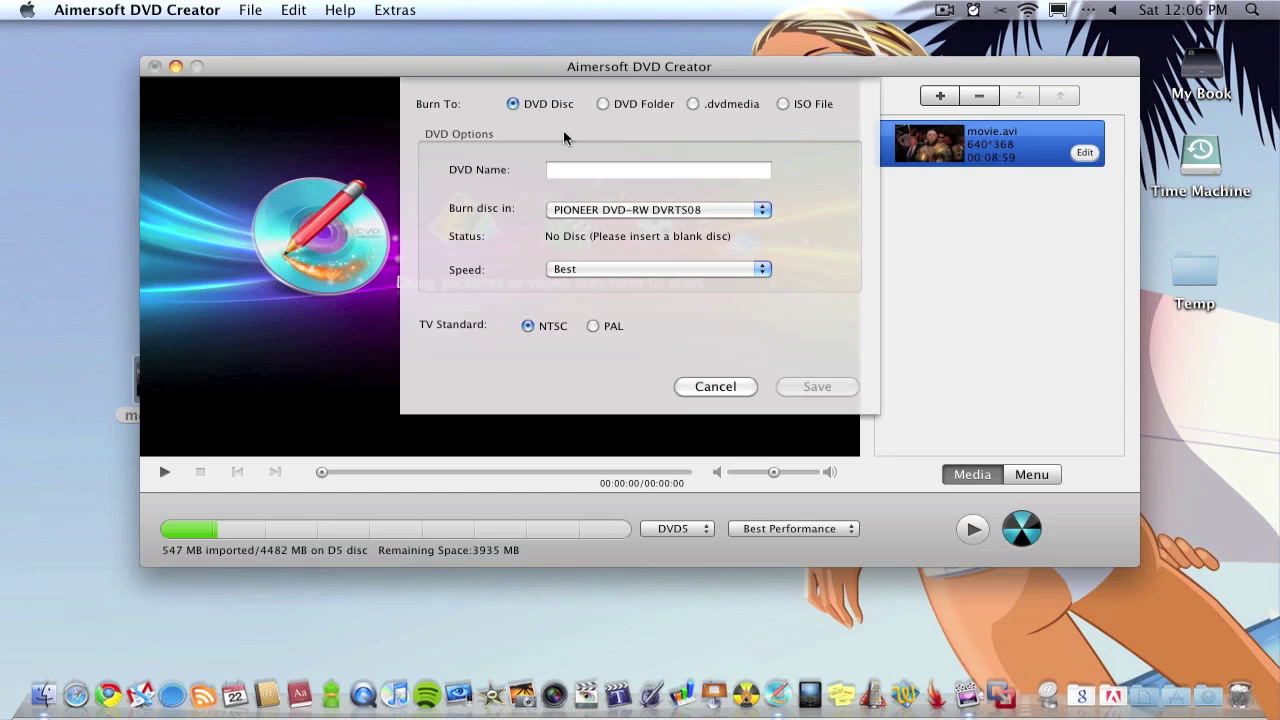
click(611, 166)
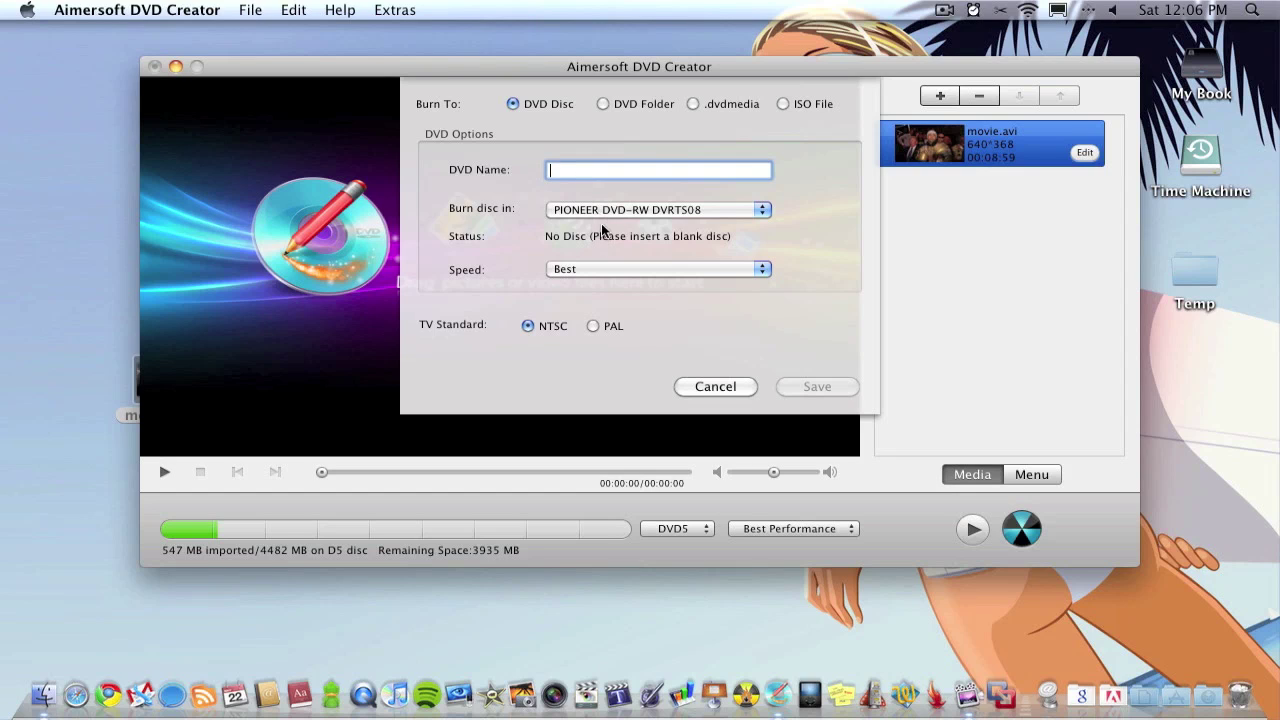
click(605, 212)
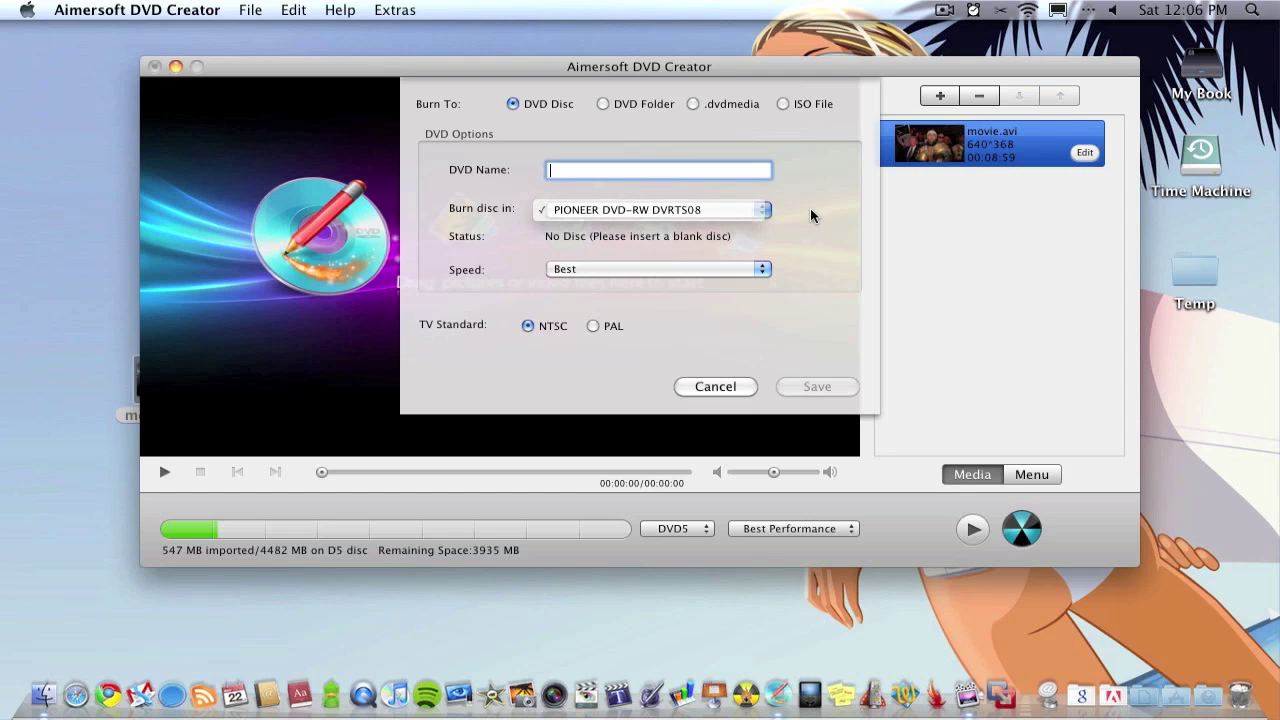
click(760, 220)
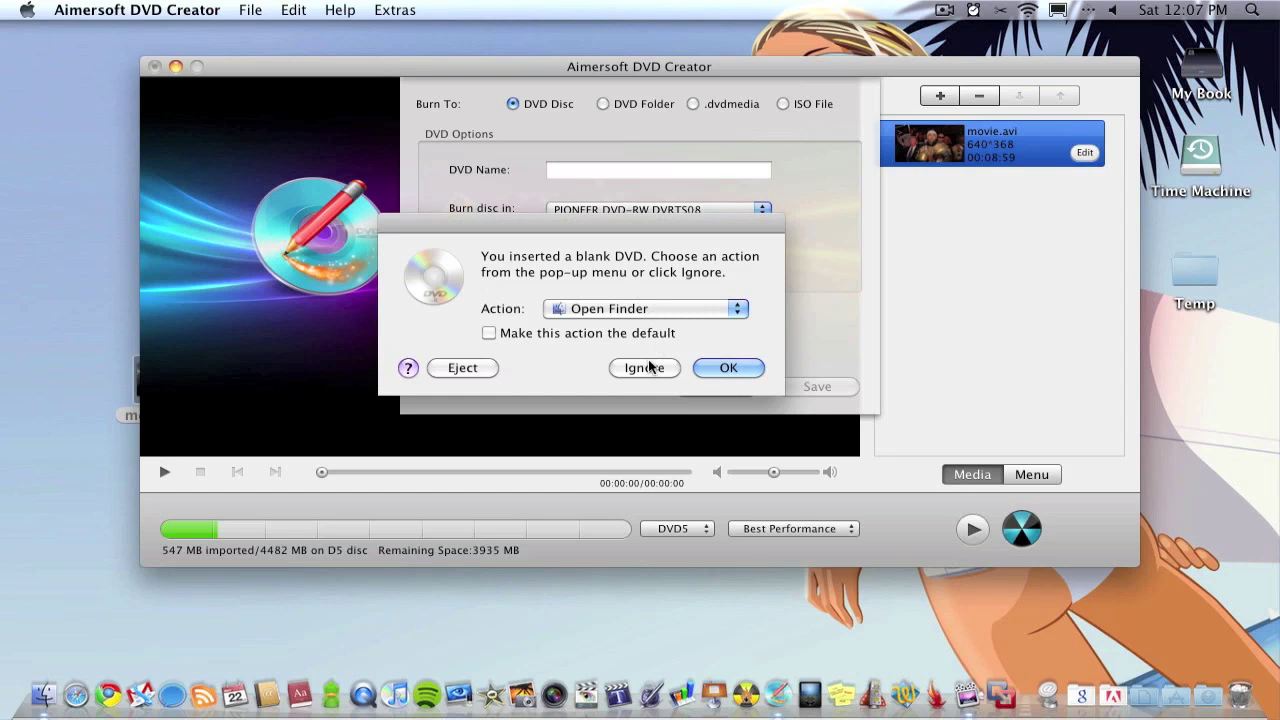
Ignore the blank DVD prompt and leave the burn speed at Best
click(646, 367)
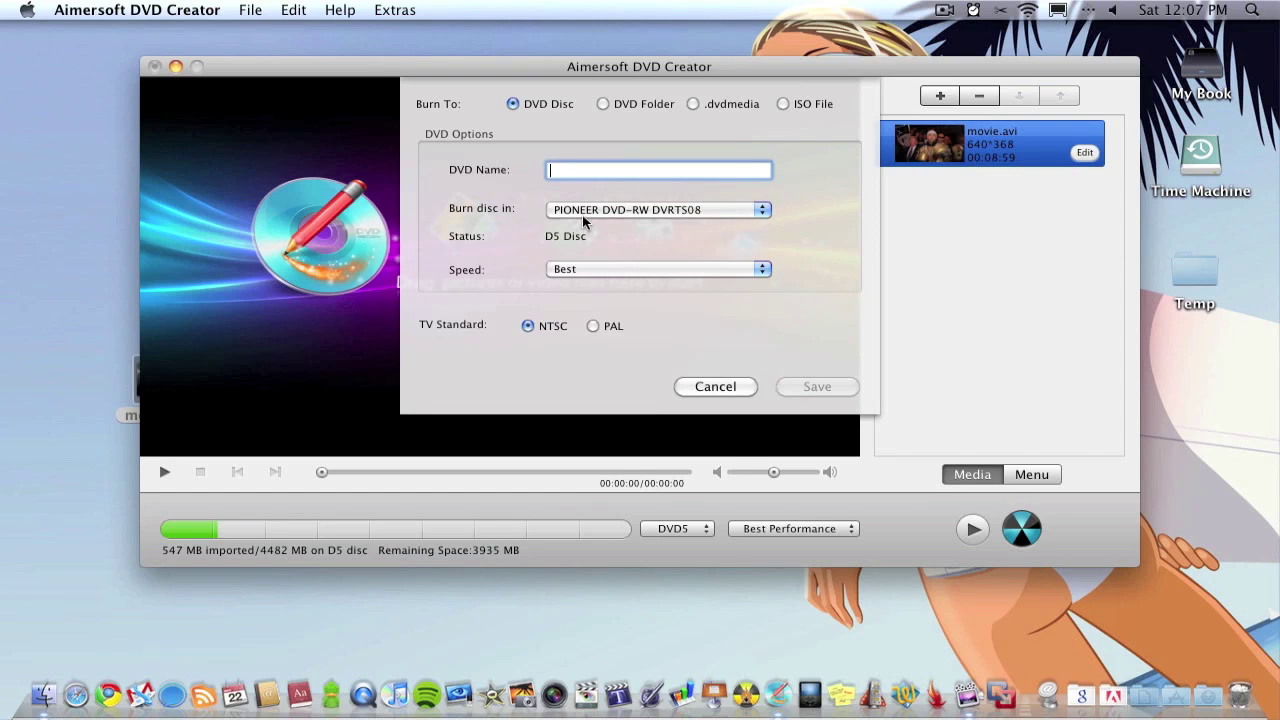
click(592, 266)
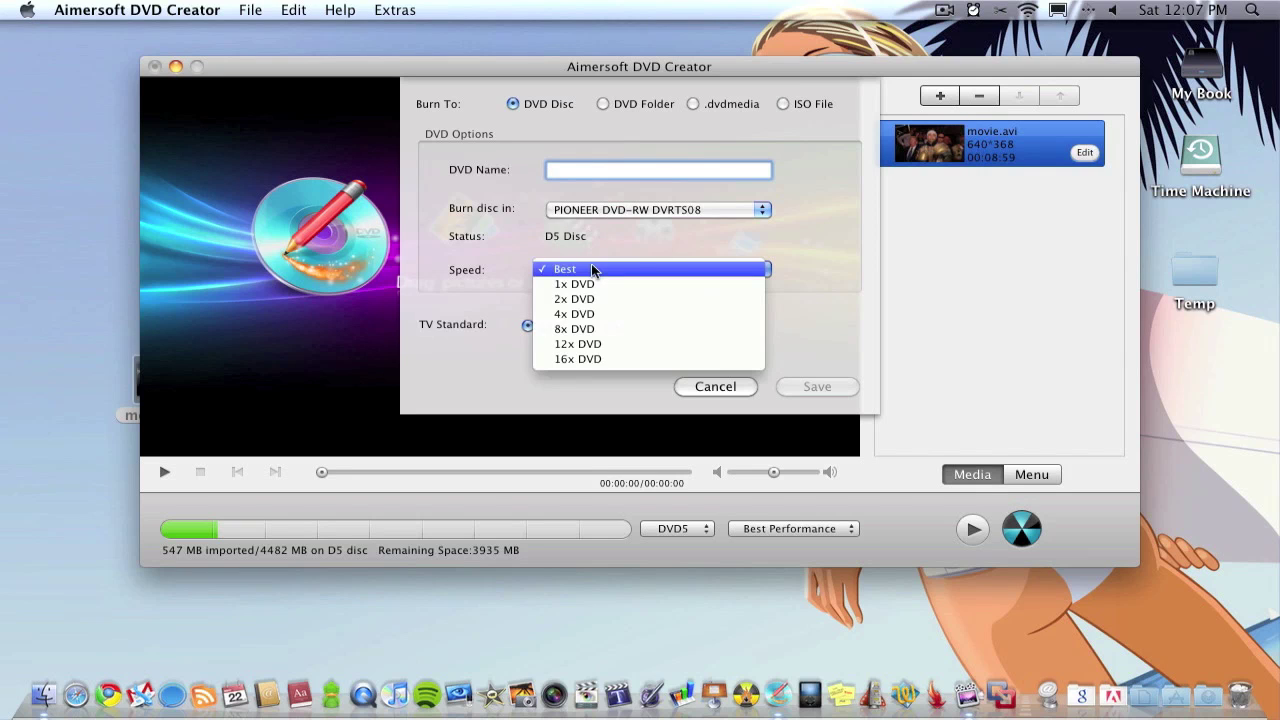
click(588, 269)
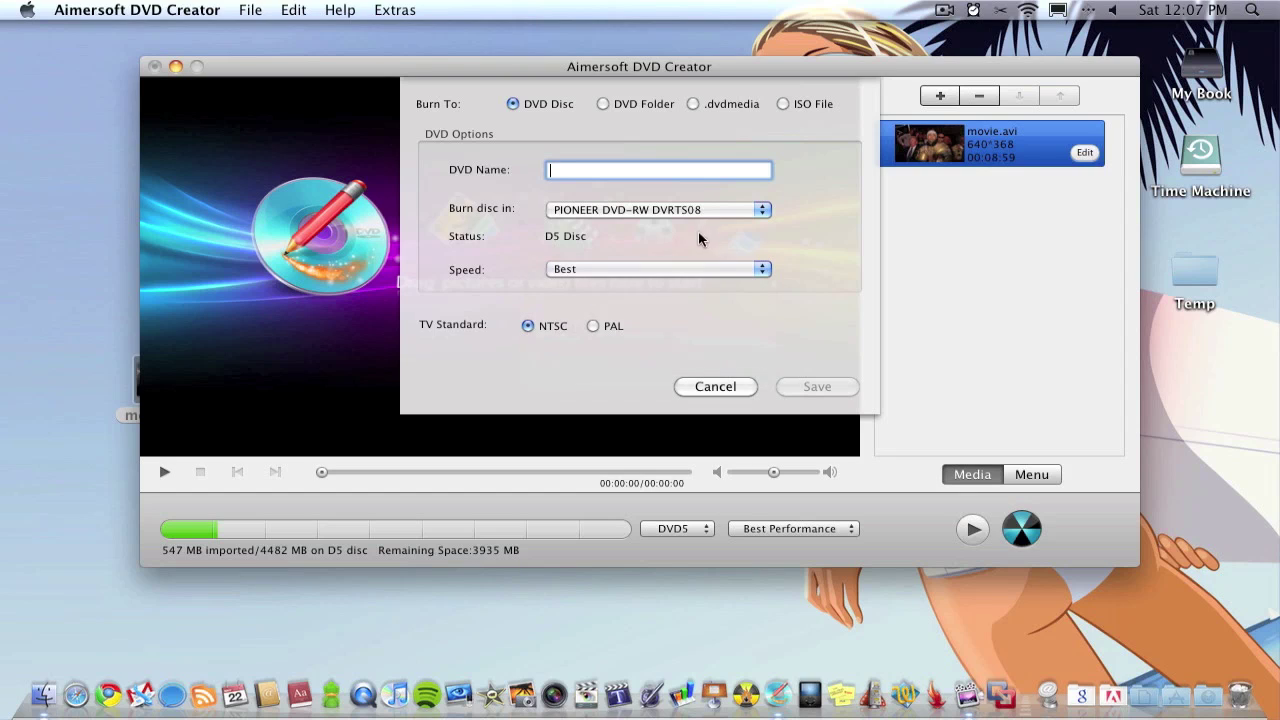
click(652, 270)
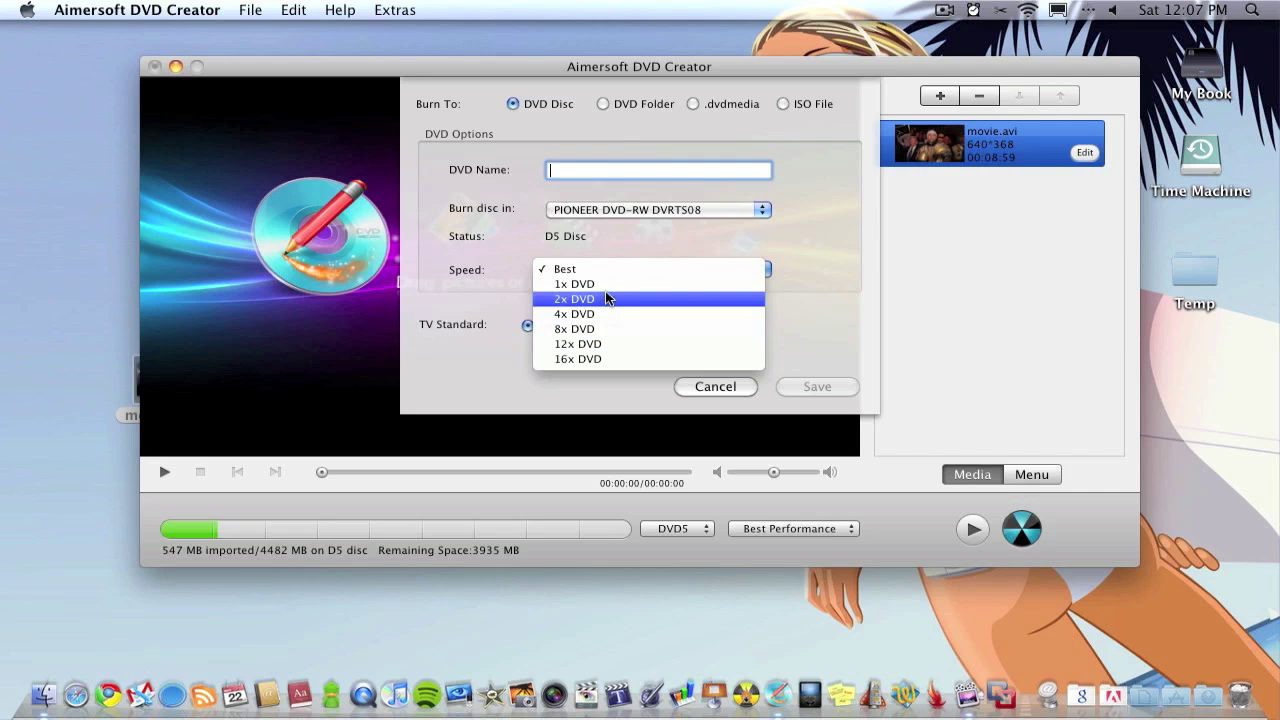
click(633, 234)
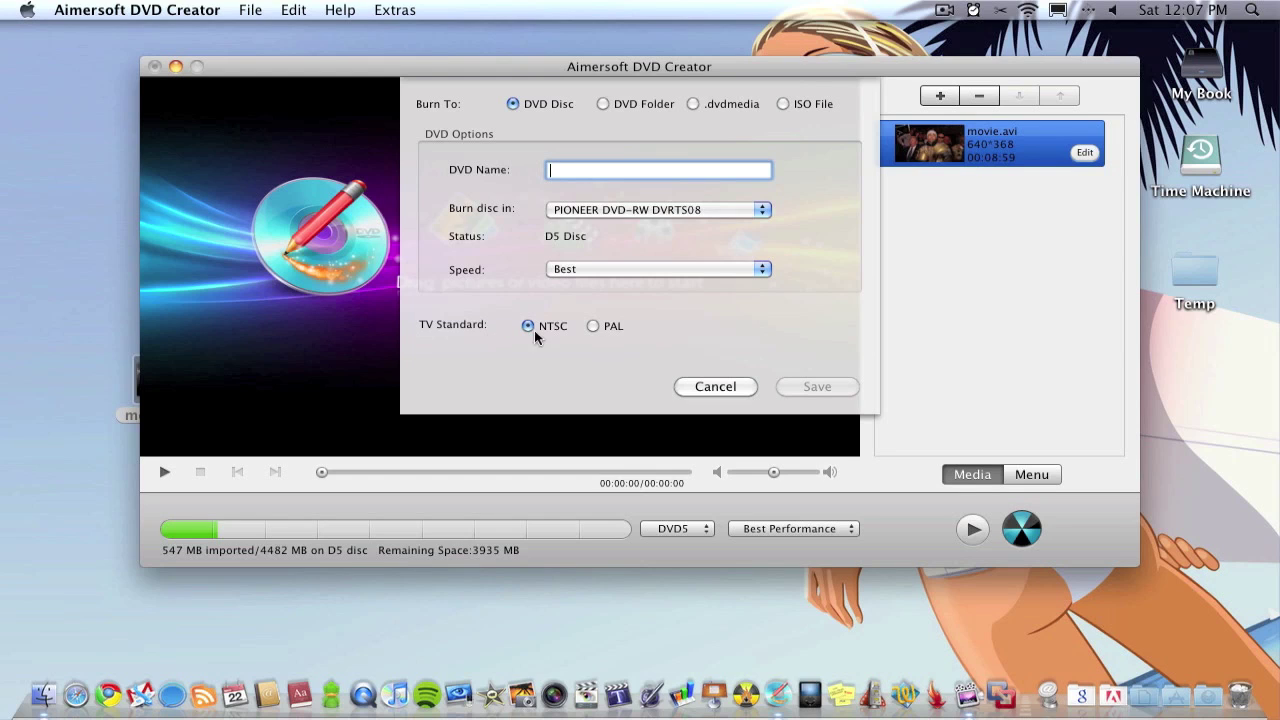
Set the TV standard to PAL and name the DVD 'boxing'
click(601, 327)
text(g)
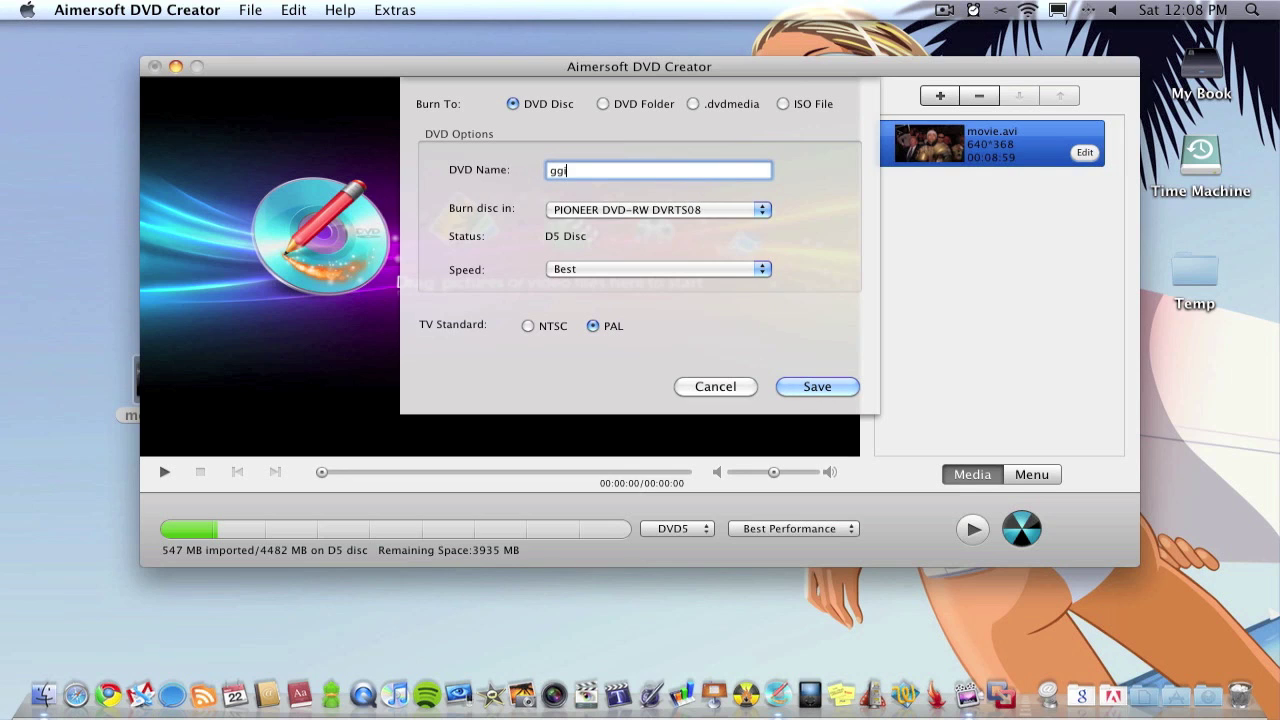
text(df)
key(BackSpace)
key(BackSpace)
key(BackSpace)
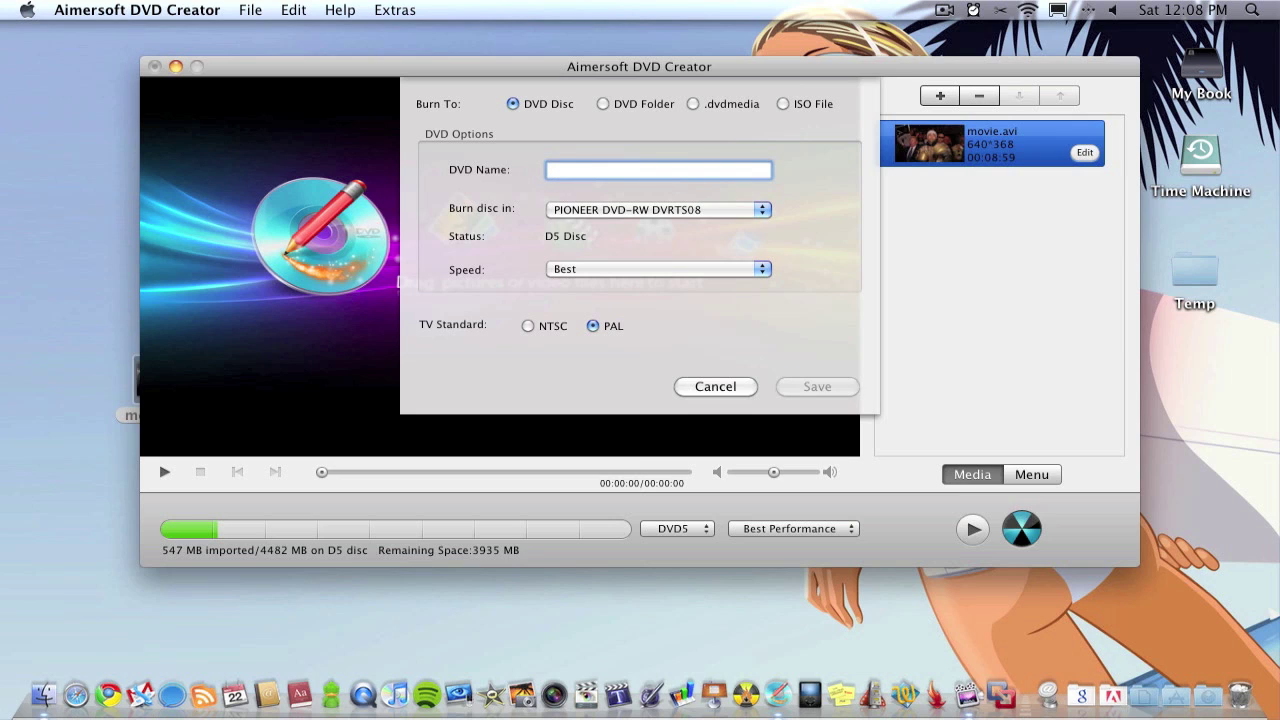
text(boxing)
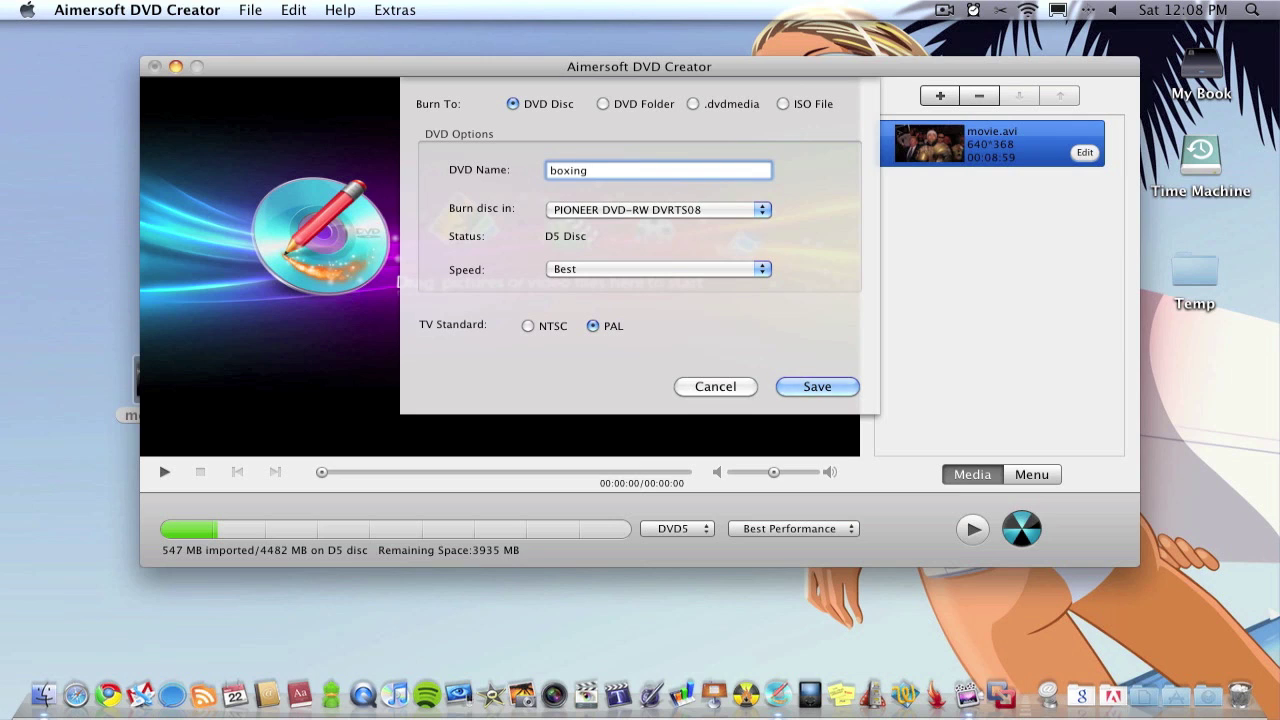
Save the burn settings for the PAL disc named 'boxing'
click(817, 386)
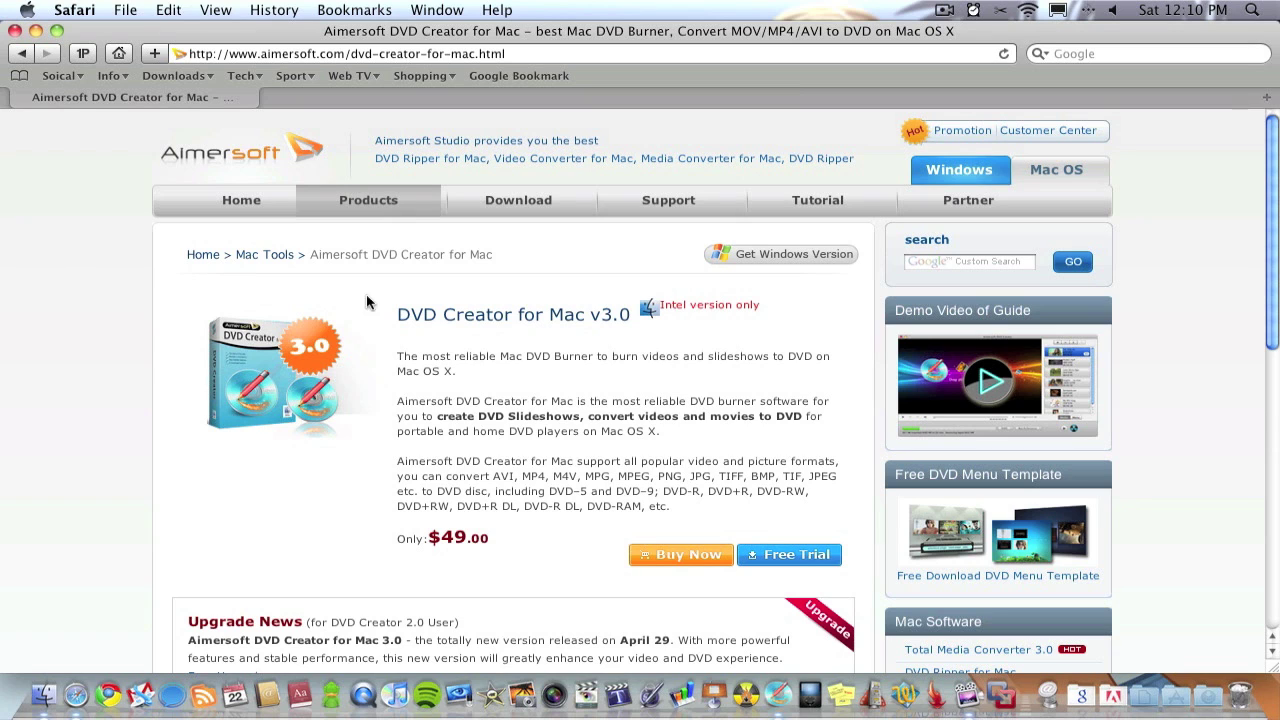
scroll(732, 425, down, 3)
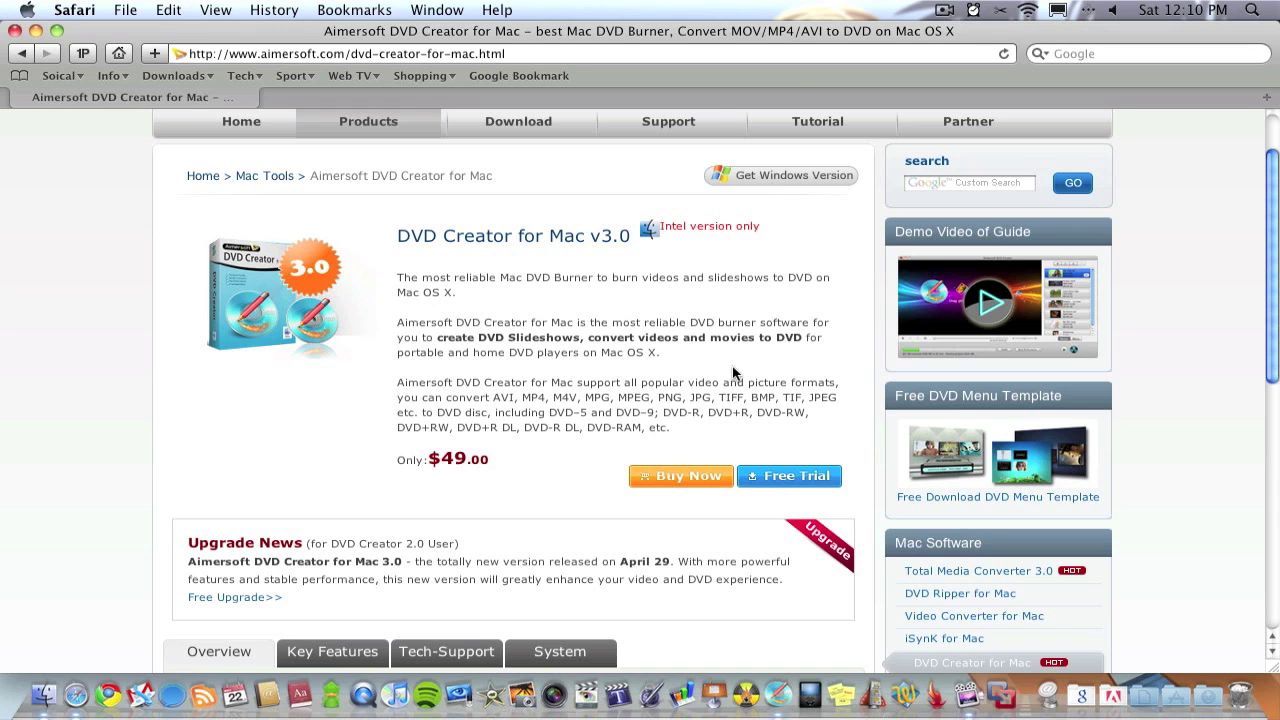
scroll(733, 373, down, 5)
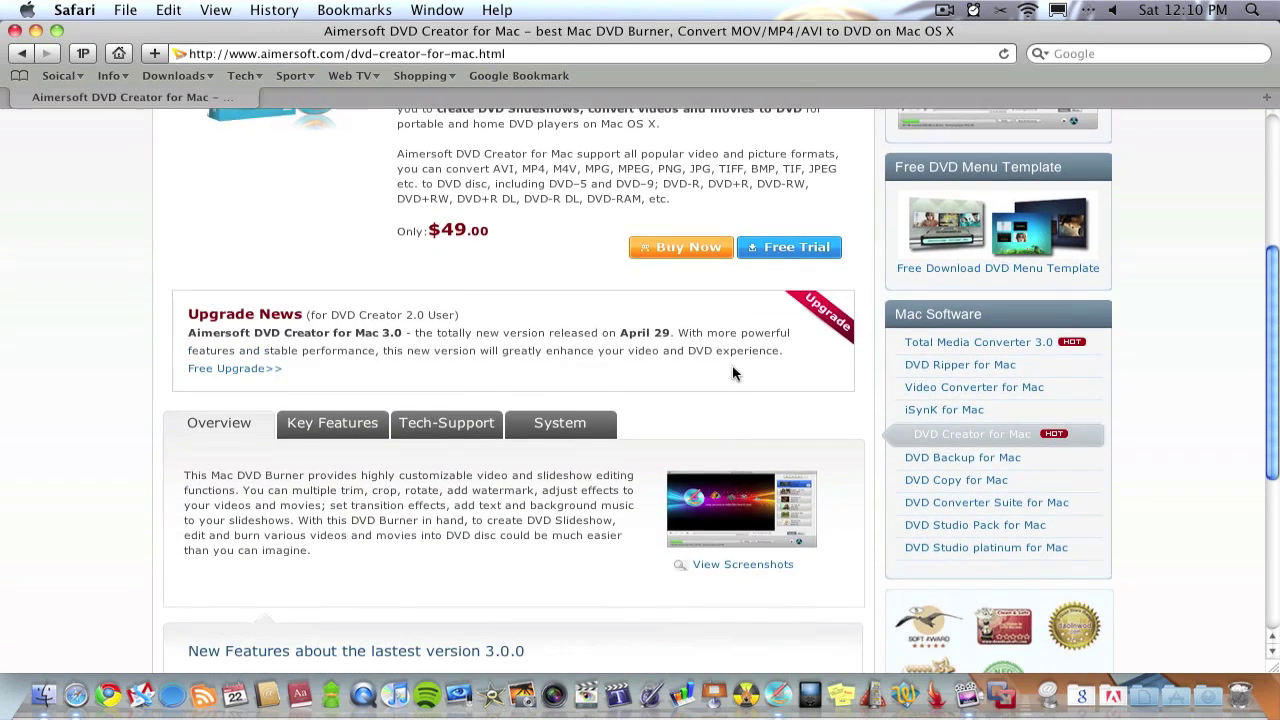
scroll(733, 373, down, 4)
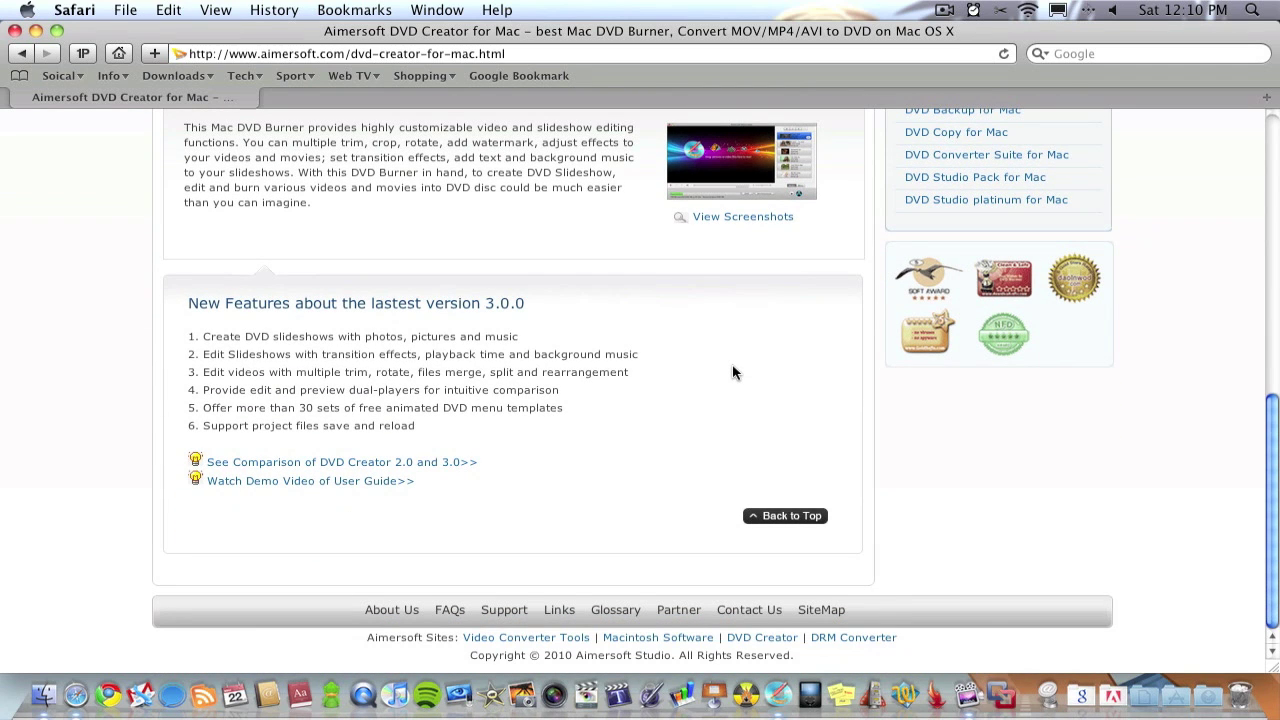
scroll(733, 373, up, 10)
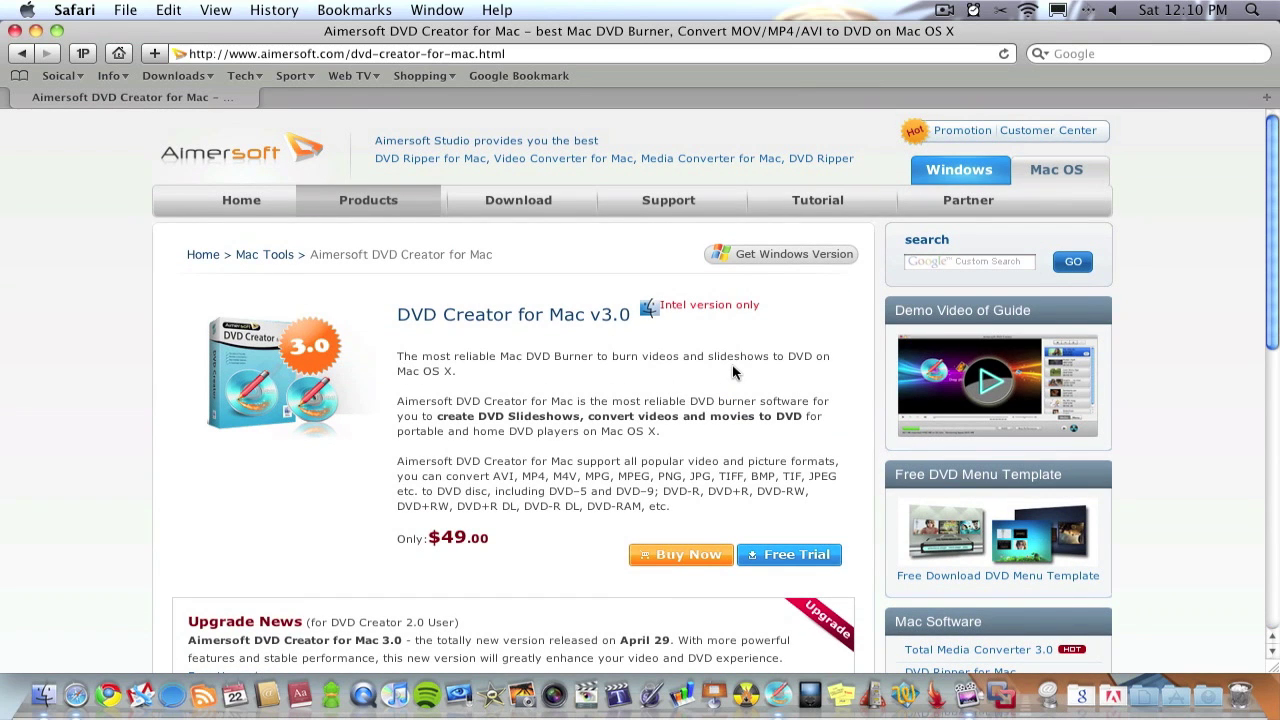